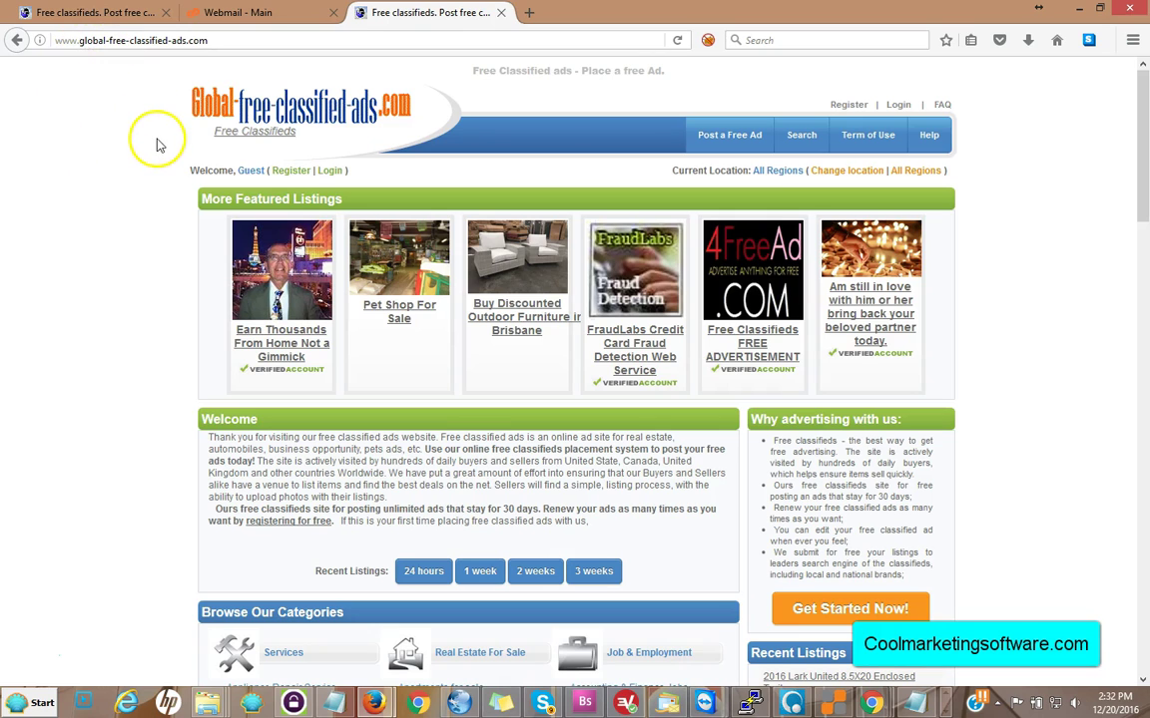
Step: Open the free account registration form on global-free-classified-ads.com
{"action": "left_click", "coordinate": [290, 170]}
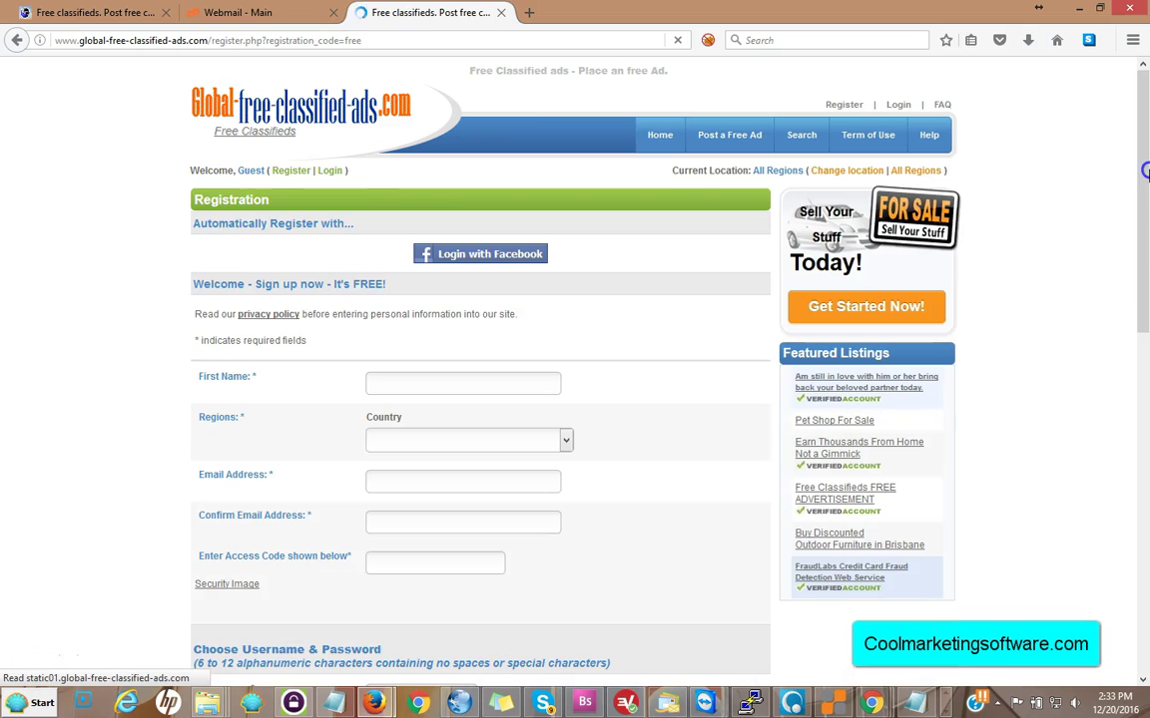
{"action": "scroll", "coordinate": [1145, 270], "scroll_direction": "down", "scroll_amount": 2}
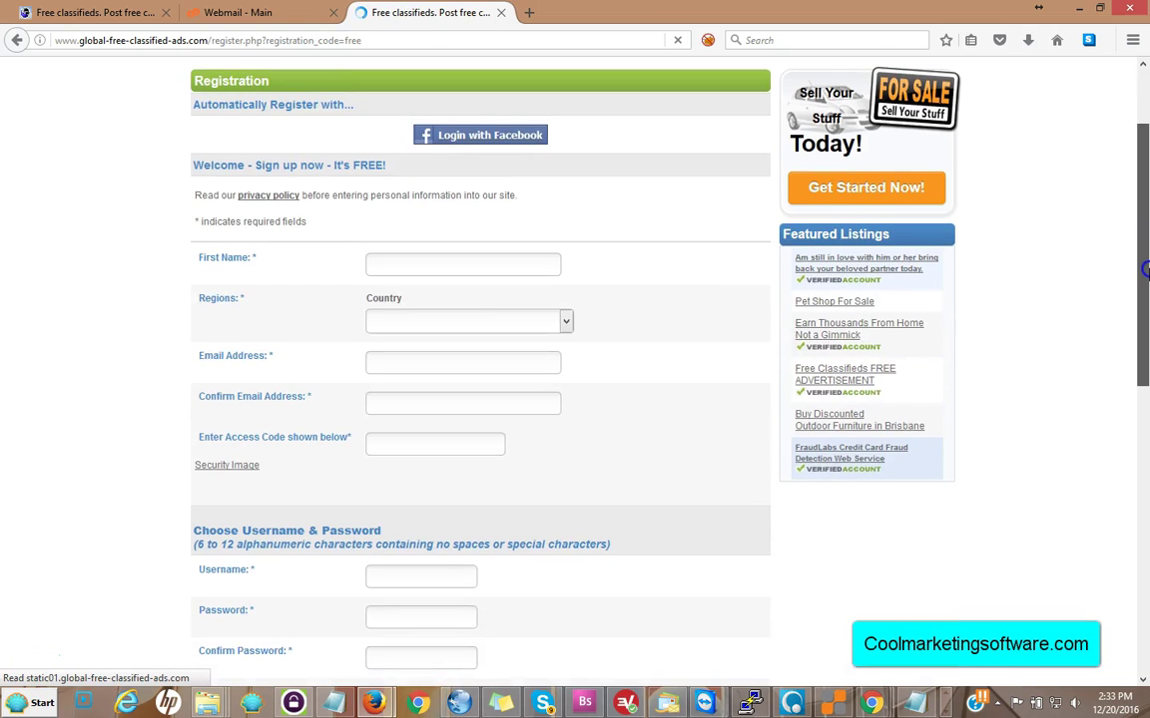
{"action": "scroll", "coordinate": [1145, 269], "scroll_direction": "down", "scroll_amount": 1}
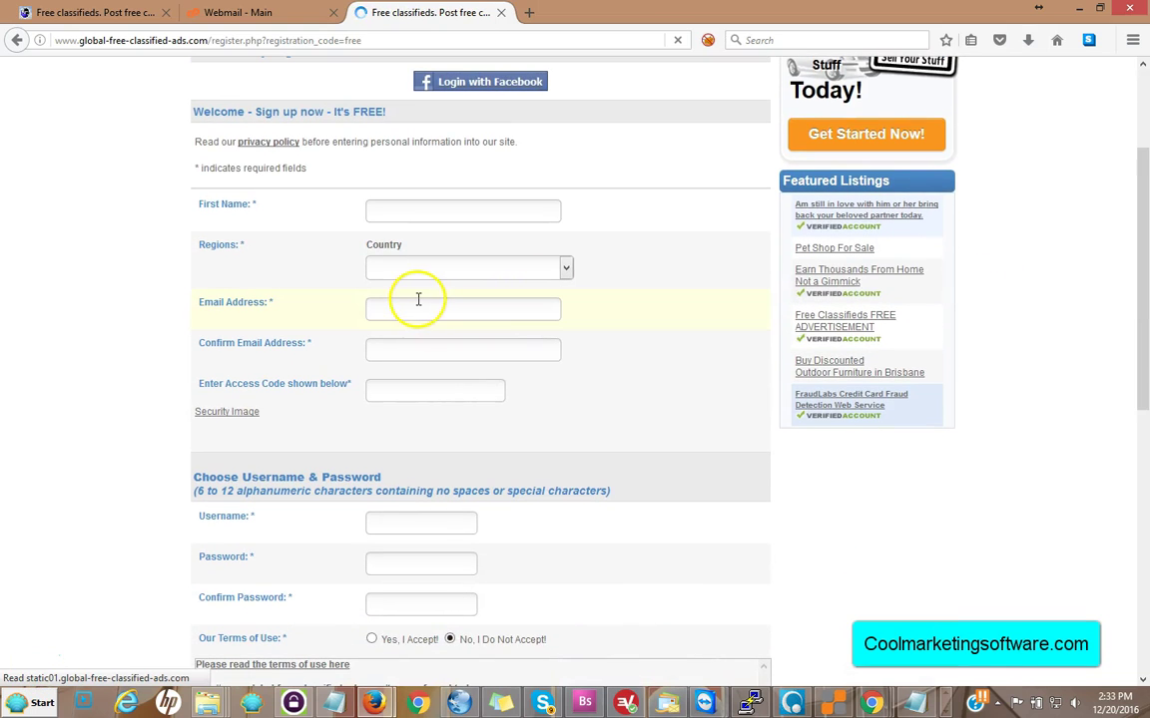
Step: Load the security image access code and submit the still-blank registration form
{"action": "left_click", "coordinate": [229, 410]}
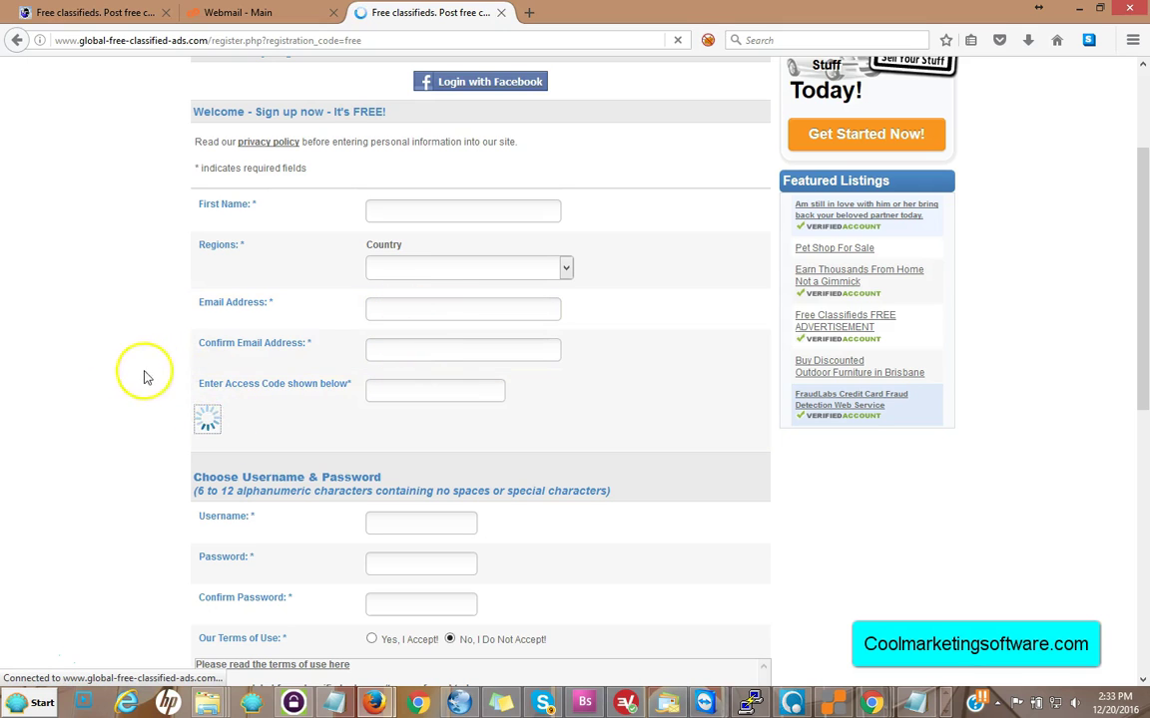
{"action": "left_click_drag", "start_coordinate": [1144, 232], "coordinate": [1147, 276]}
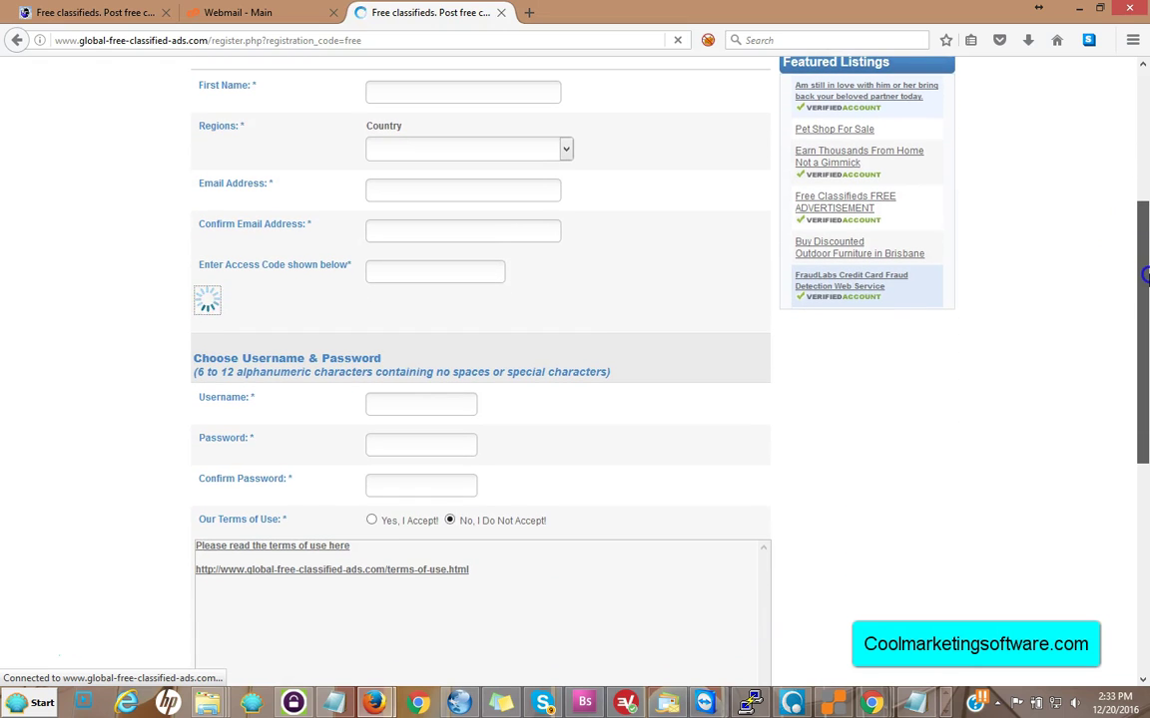
{"action": "left_click_drag", "start_coordinate": [1146, 277], "coordinate": [1146, 348]}
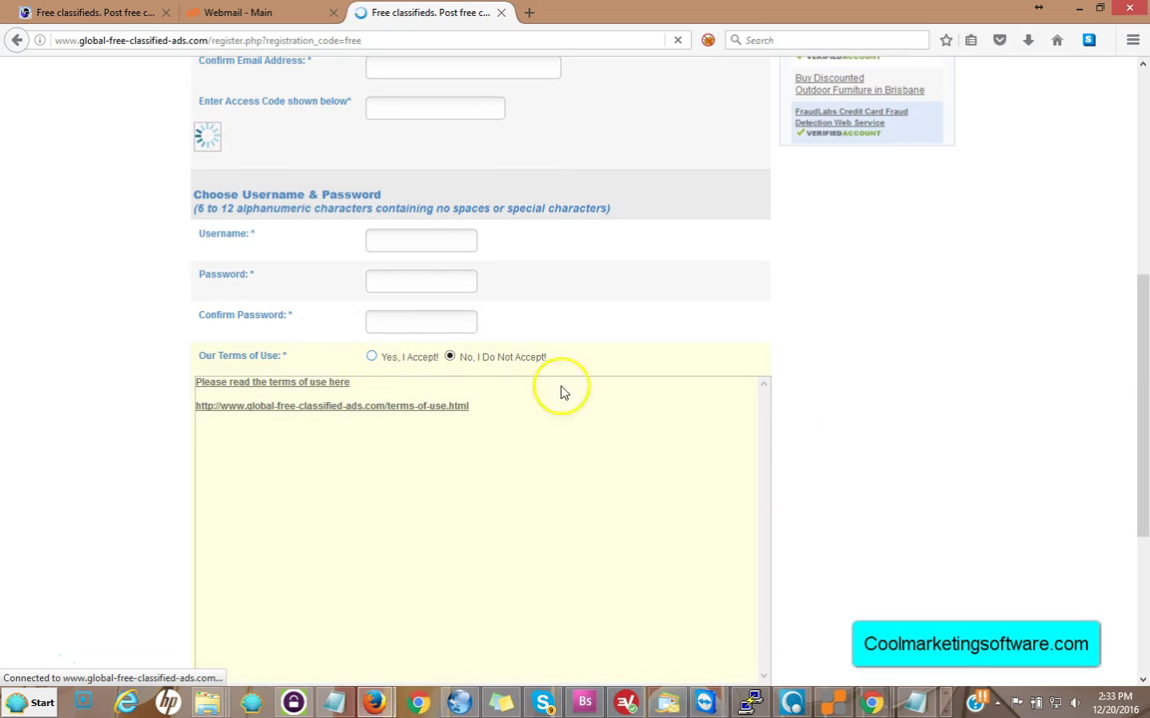
{"action": "left_click_drag", "start_coordinate": [1142, 473], "coordinate": [1142, 597]}
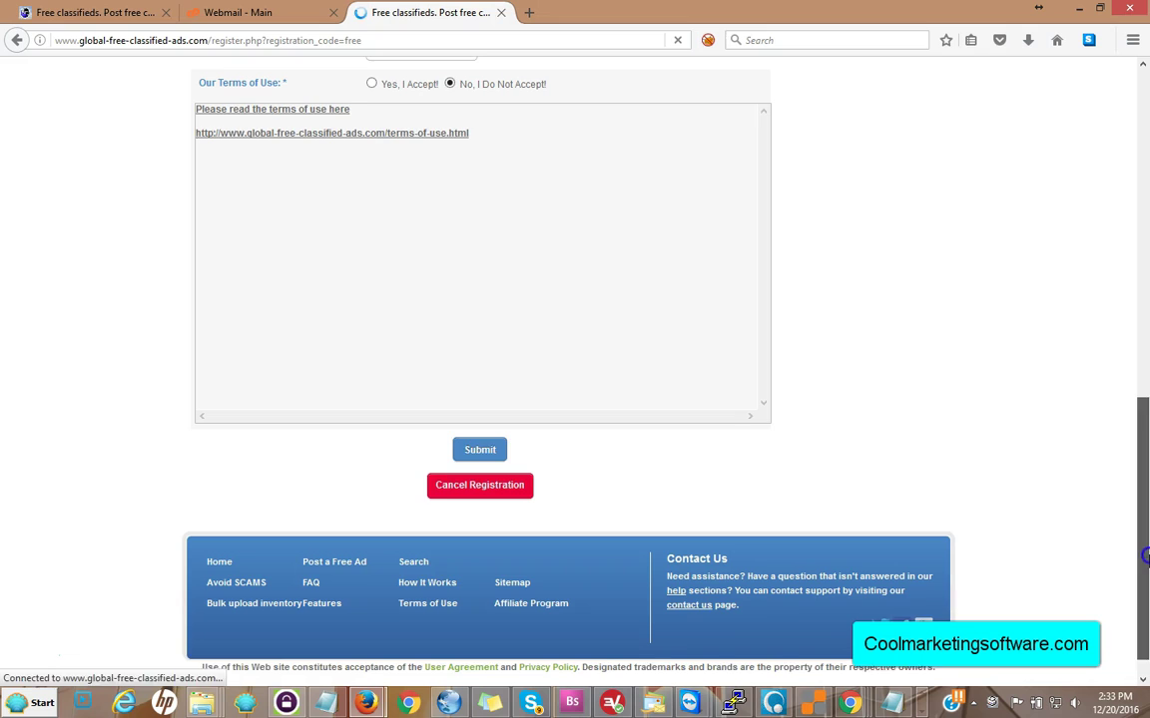
{"action": "left_click", "coordinate": [478, 449]}
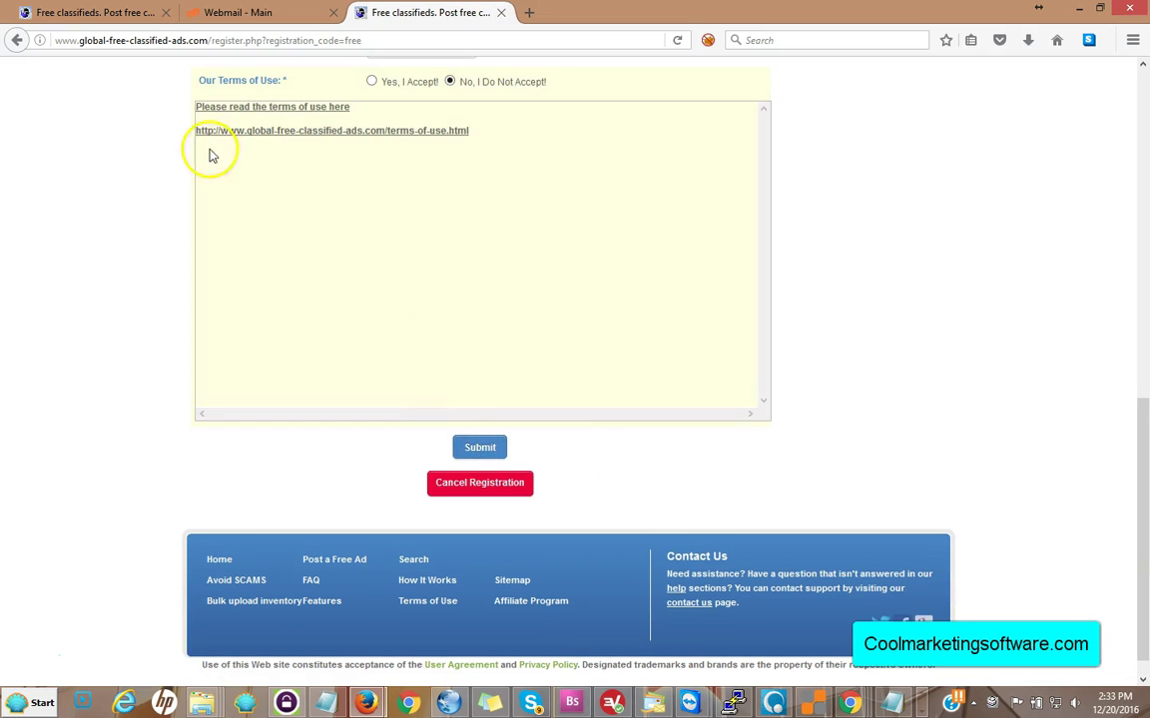
Step: Open the Registration Confirmation (Action require) email in Roundcube to read the activation link
{"action": "left_click", "coordinate": [245, 13]}
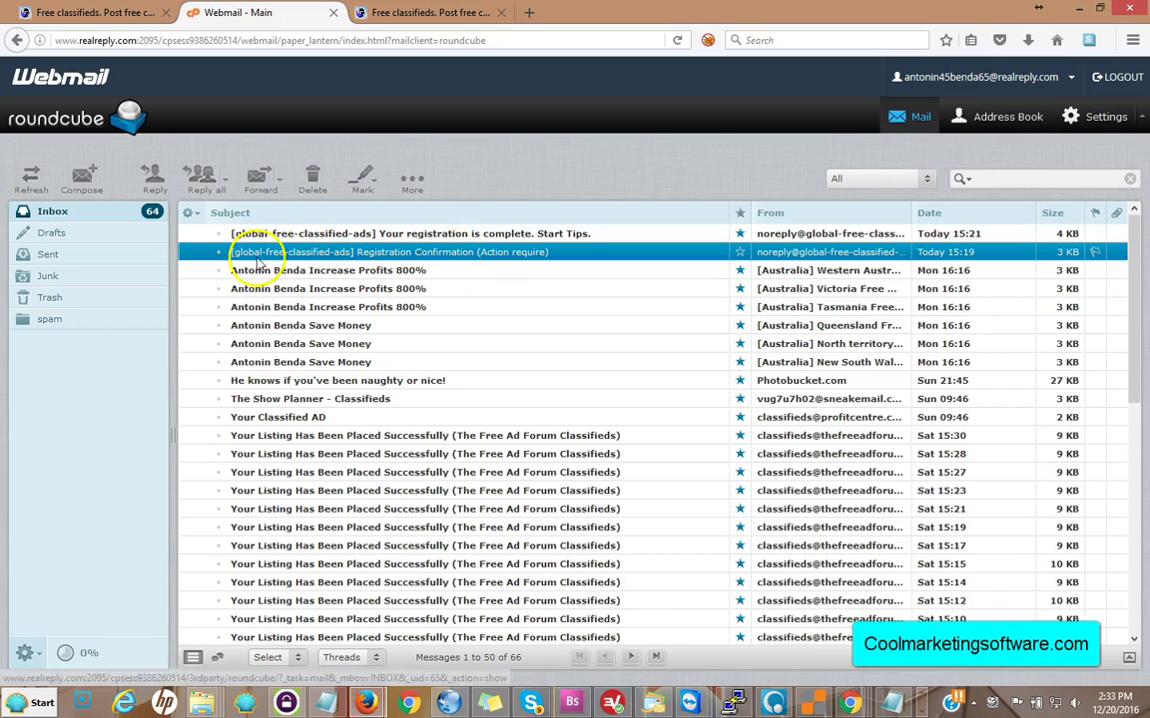
{"action": "double_click", "coordinate": [381, 255]}
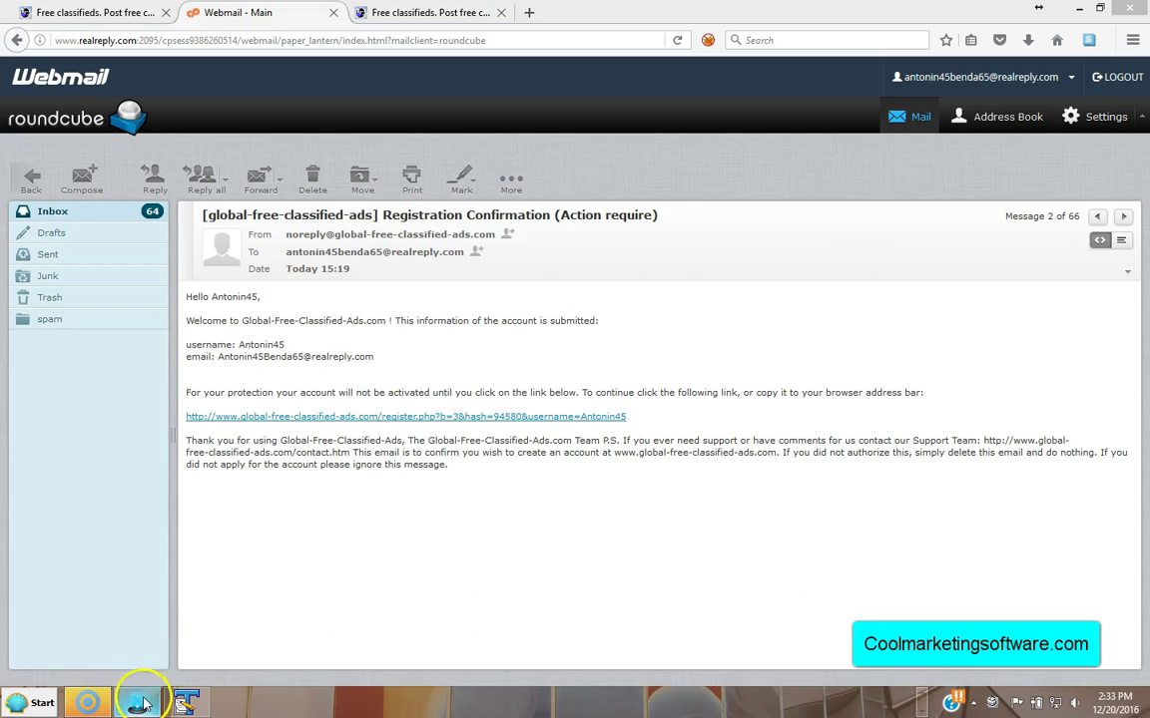
{"action": "left_click", "coordinate": [155, 699]}
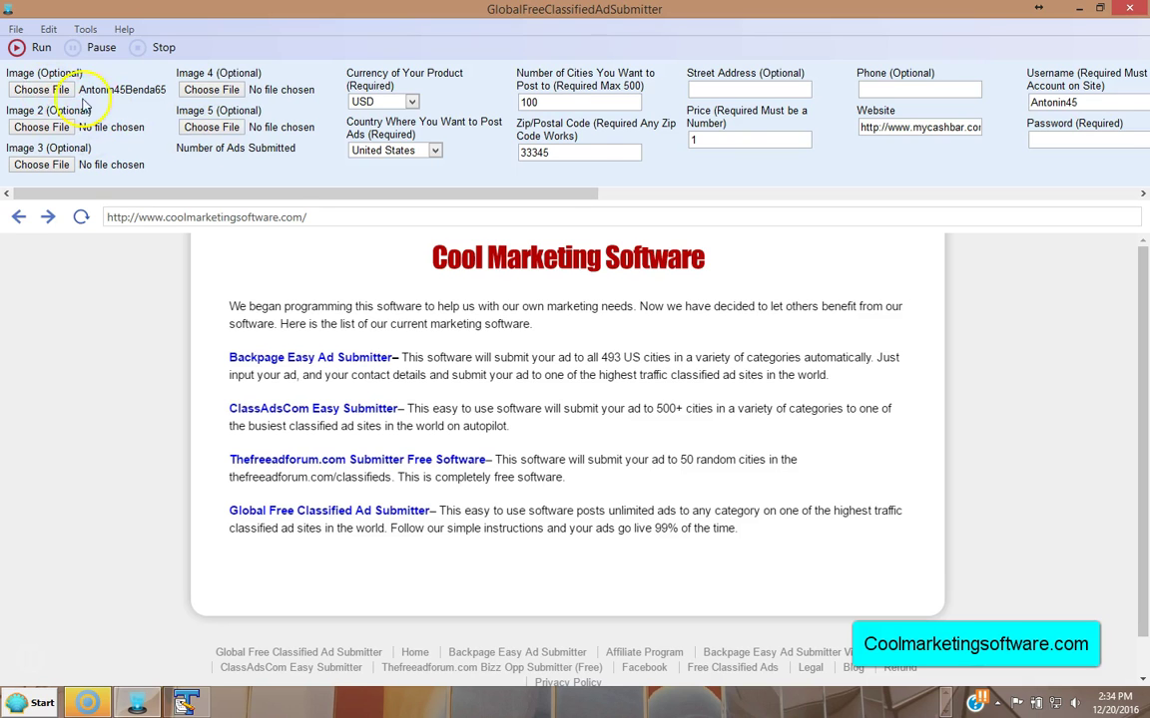
Step: Attach the prepared PNG ad picture as Image 1
{"action": "left_click", "coordinate": [54, 91]}
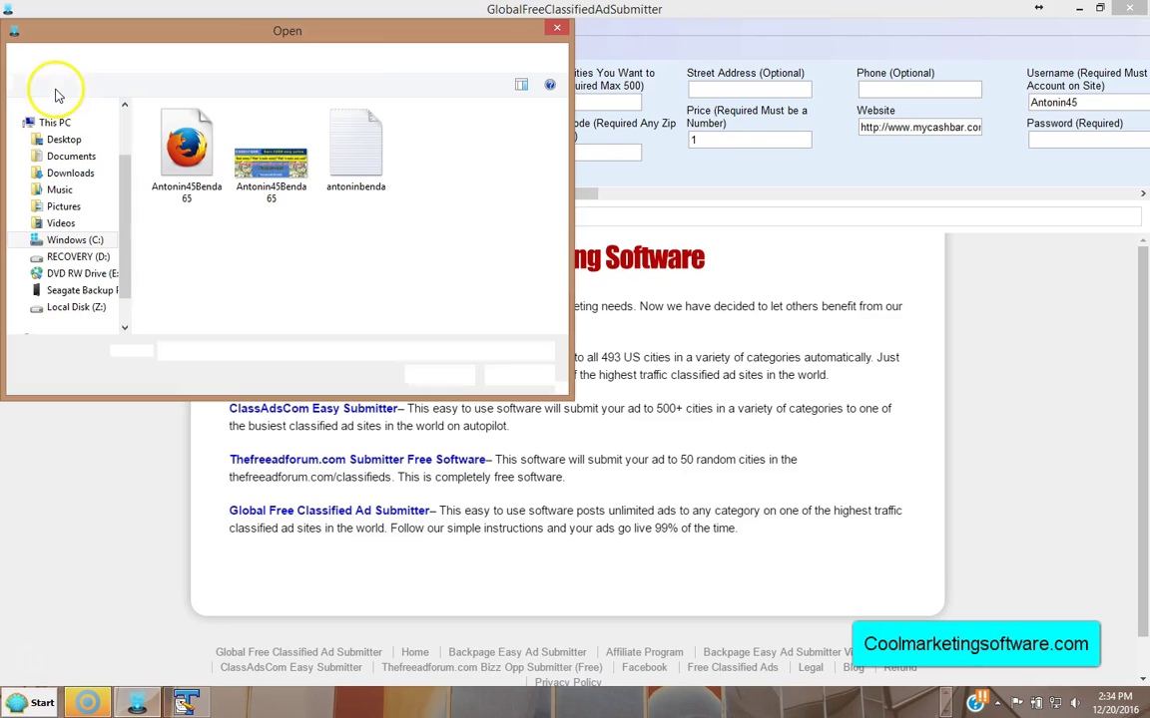
{"action": "left_click", "coordinate": [269, 178]}
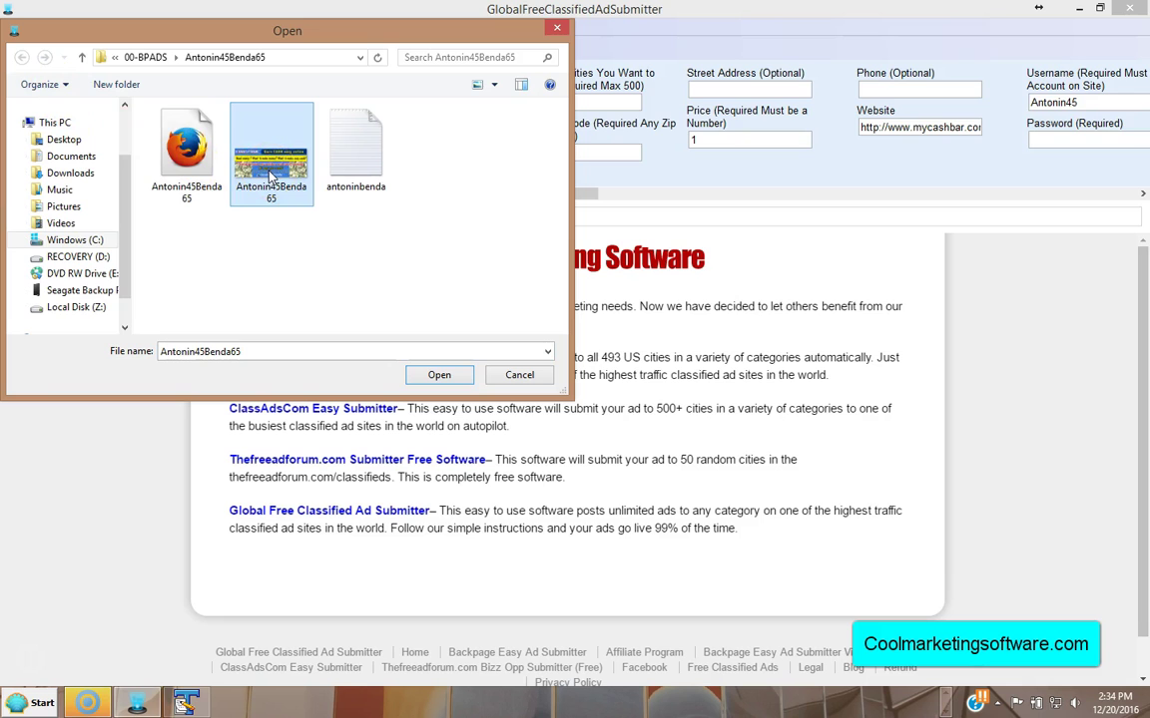
{"action": "left_click", "coordinate": [439, 376]}
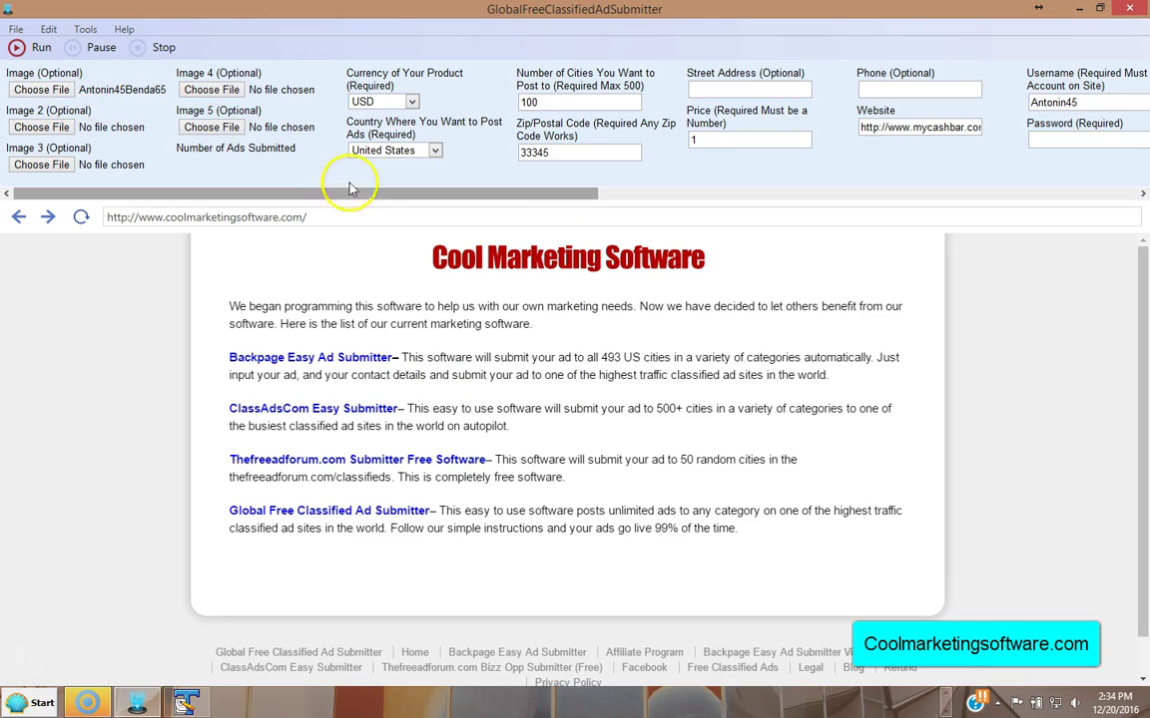
{"action": "left_click", "coordinate": [412, 102]}
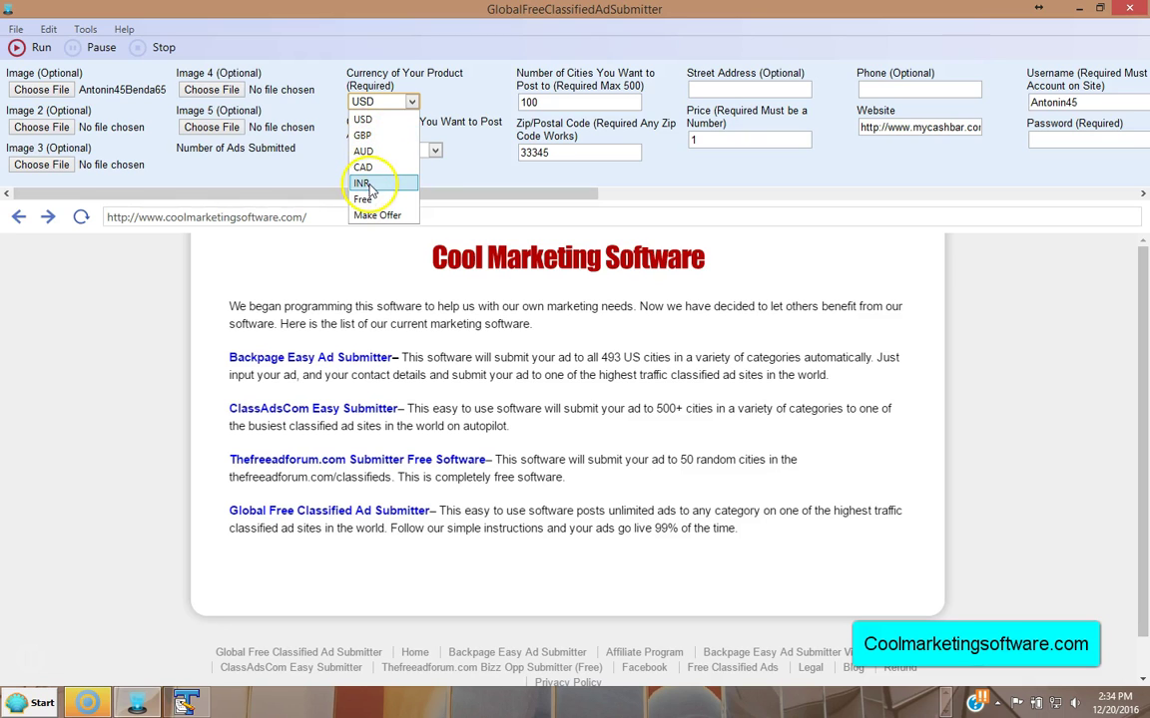
{"action": "left_click", "coordinate": [439, 195]}
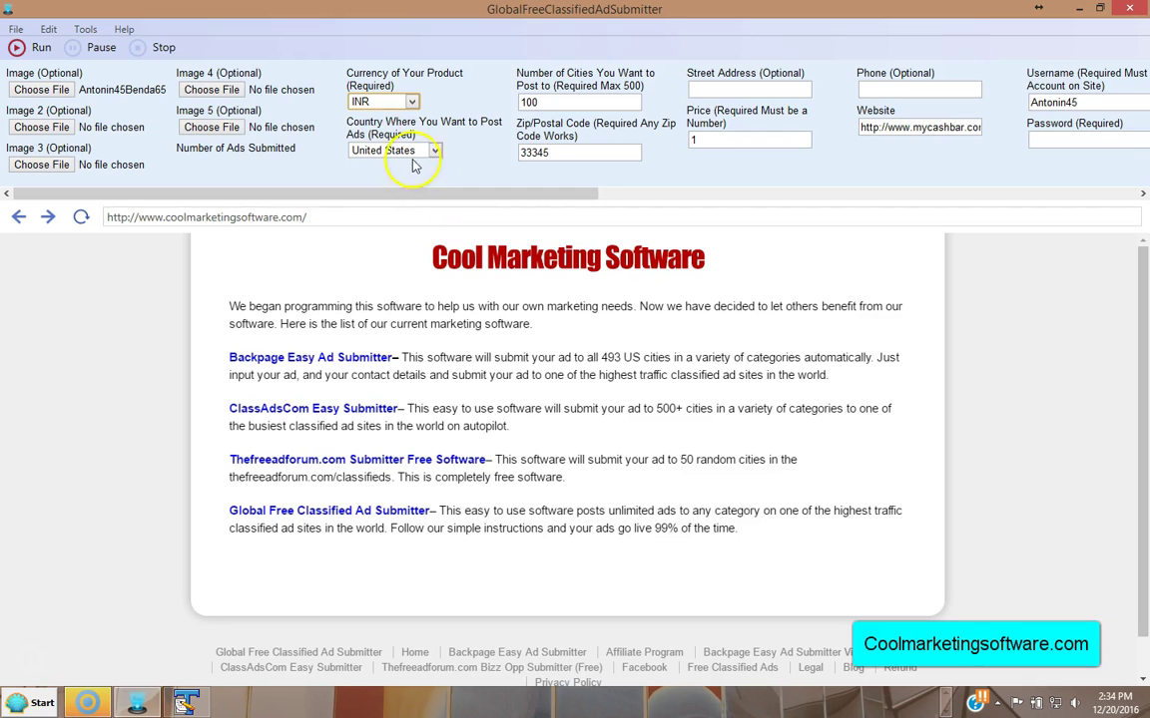
{"action": "left_click", "coordinate": [410, 103]}
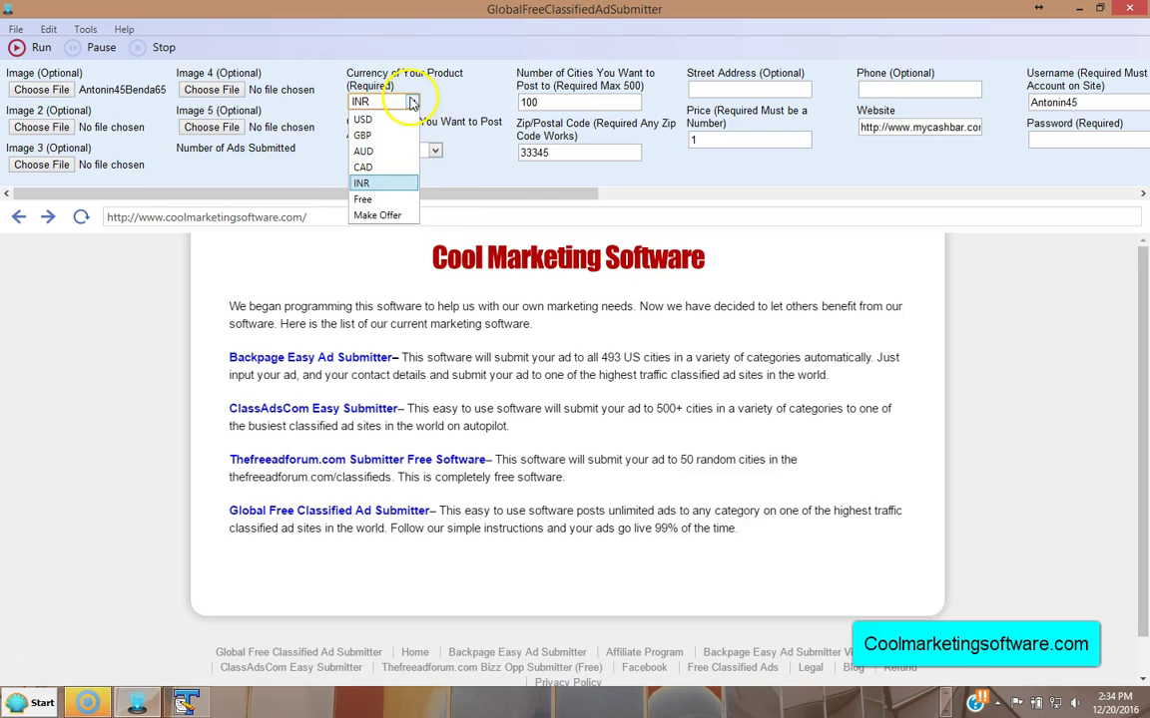
{"action": "left_click", "coordinate": [367, 118]}
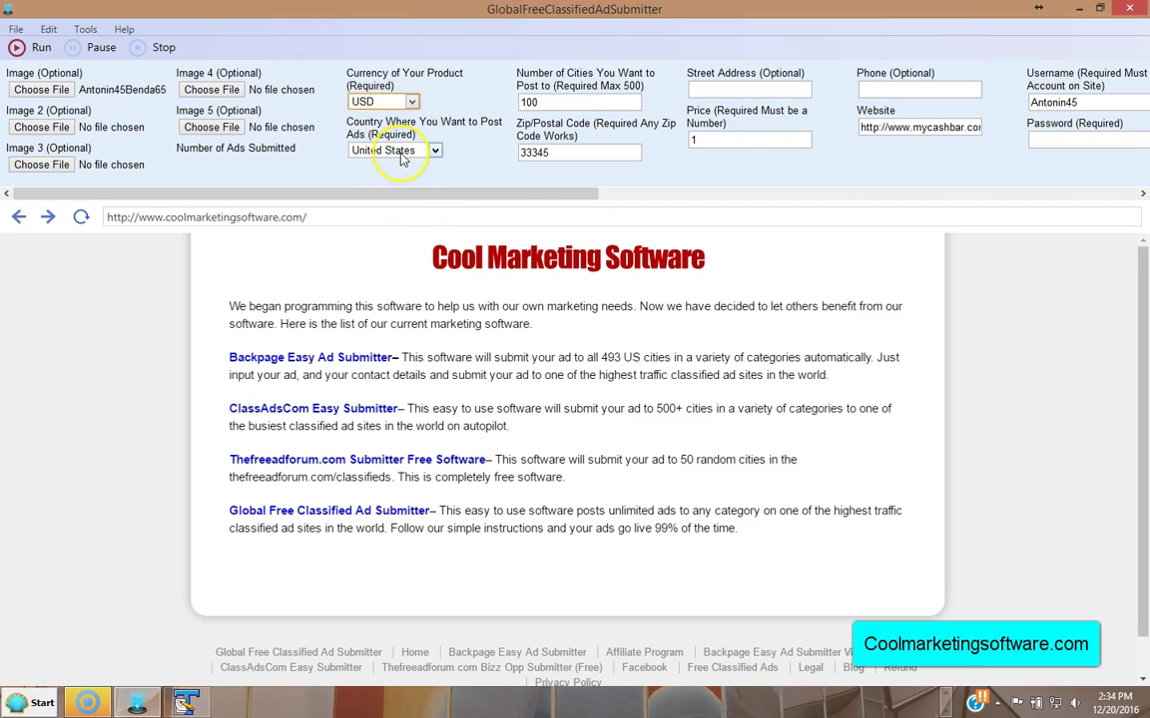
{"action": "left_click", "coordinate": [401, 152]}
{"action": "left_click", "coordinate": [436, 152]}
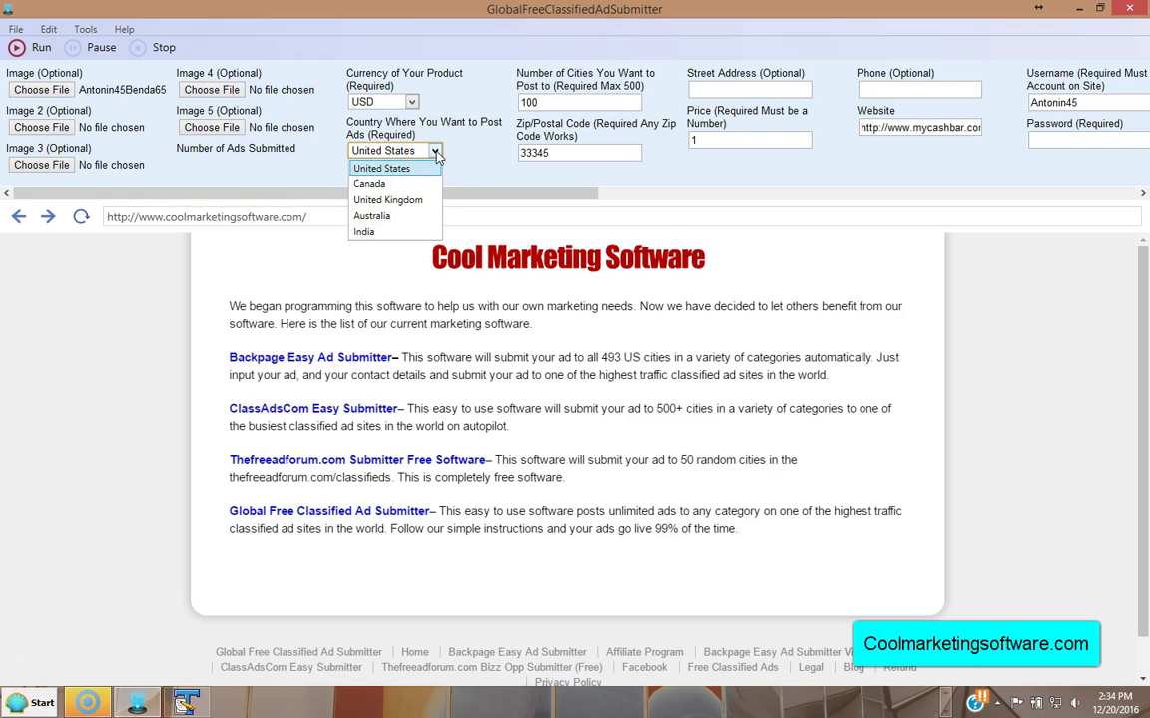
{"action": "left_click", "coordinate": [389, 128]}
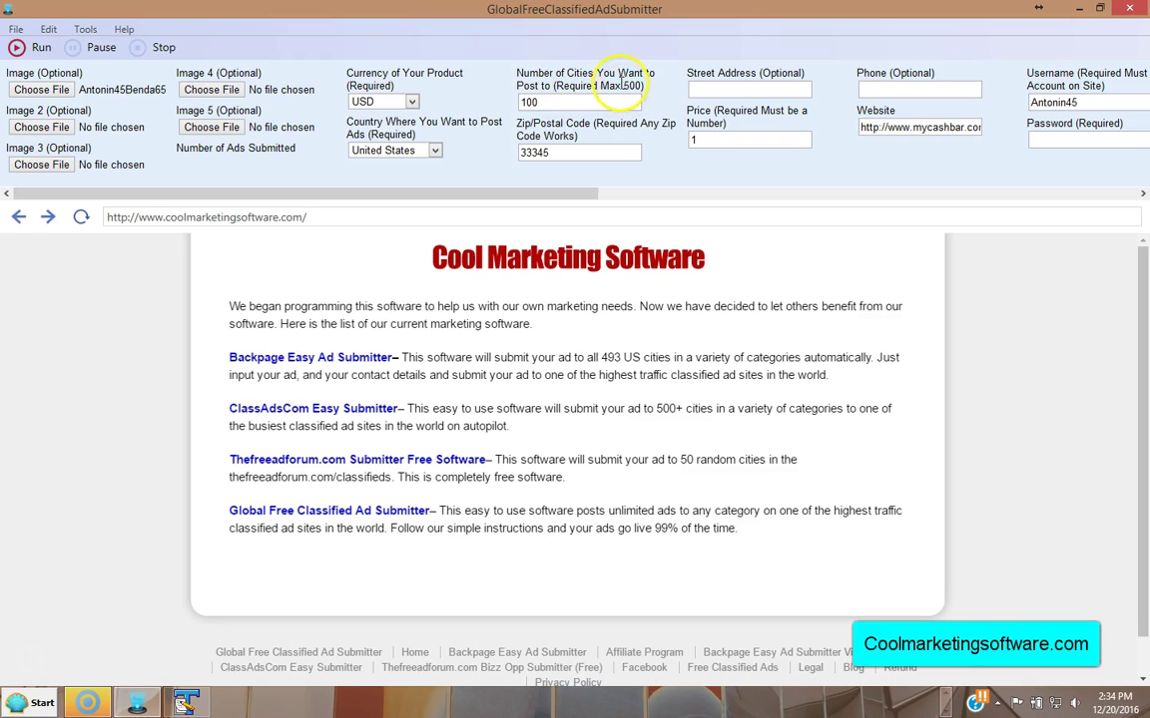
Step: Set the number of cities to post to 500 and the zip code to 33345
{"action": "left_click", "coordinate": [553, 103]}
{"action": "left_click", "coordinate": [553, 102]}
{"action": "left_click", "coordinate": [567, 154]}
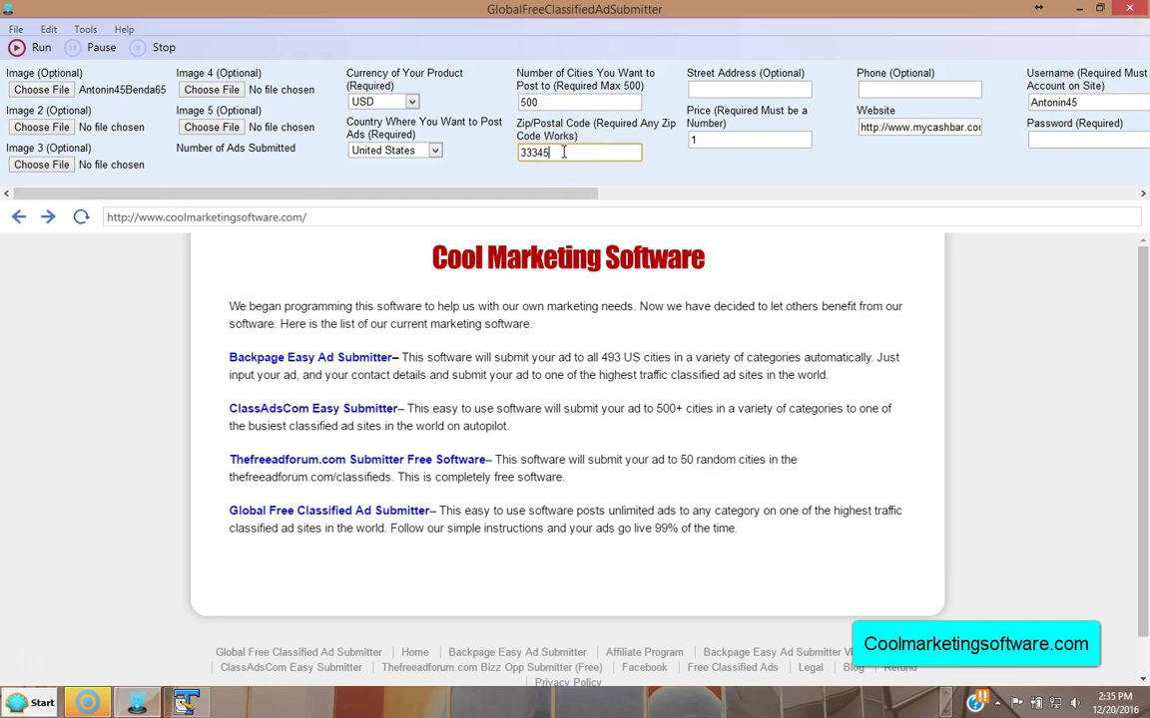
{"action": "left_click_drag", "start_coordinate": [552, 192], "coordinate": [594, 193]}
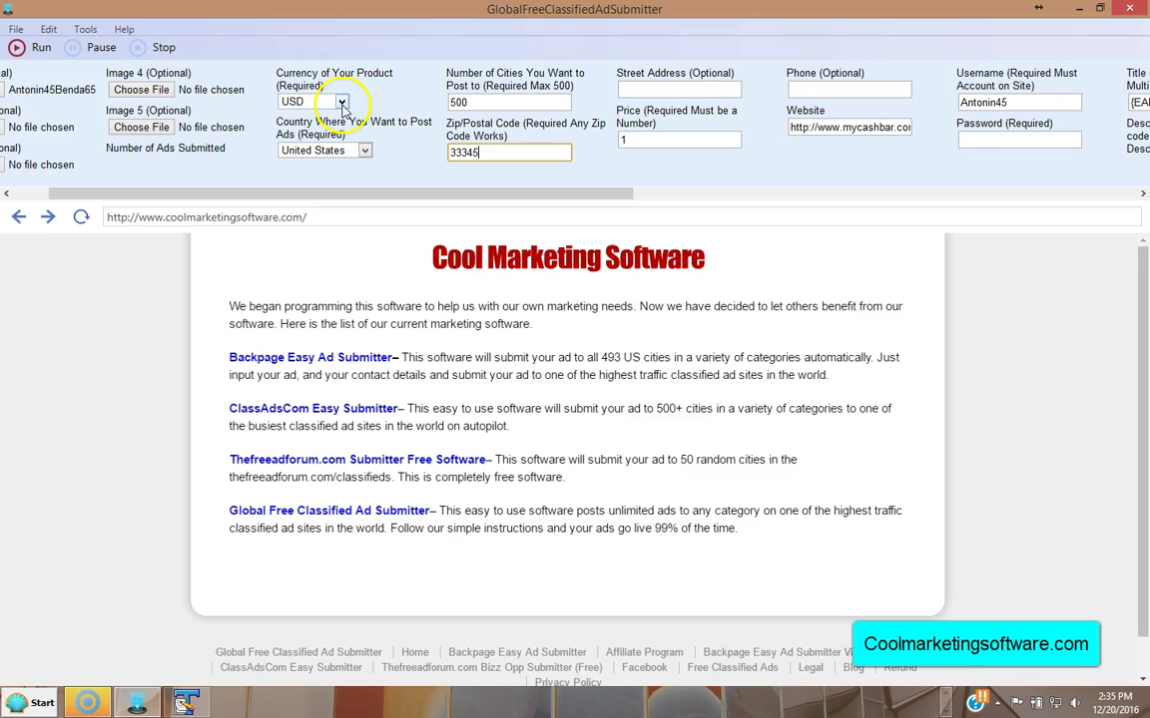
Step: Keep the price at 1 and the product currency as USD
{"action": "left_click", "coordinate": [641, 136]}
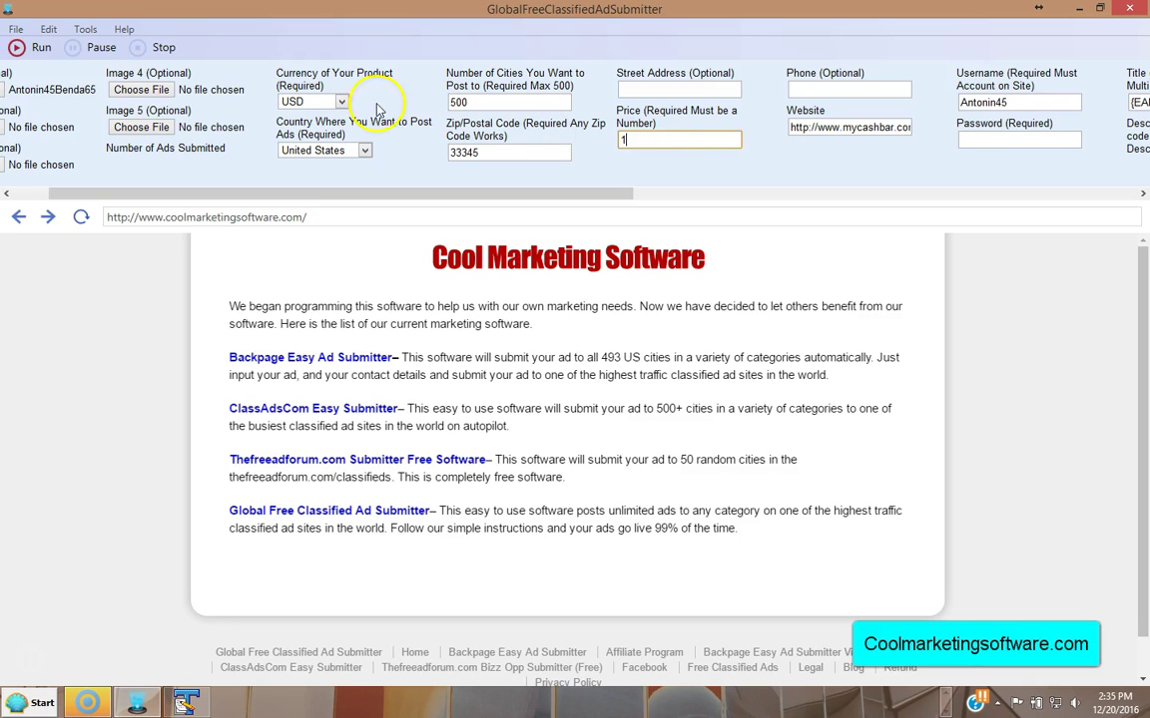
{"action": "left_click", "coordinate": [342, 102]}
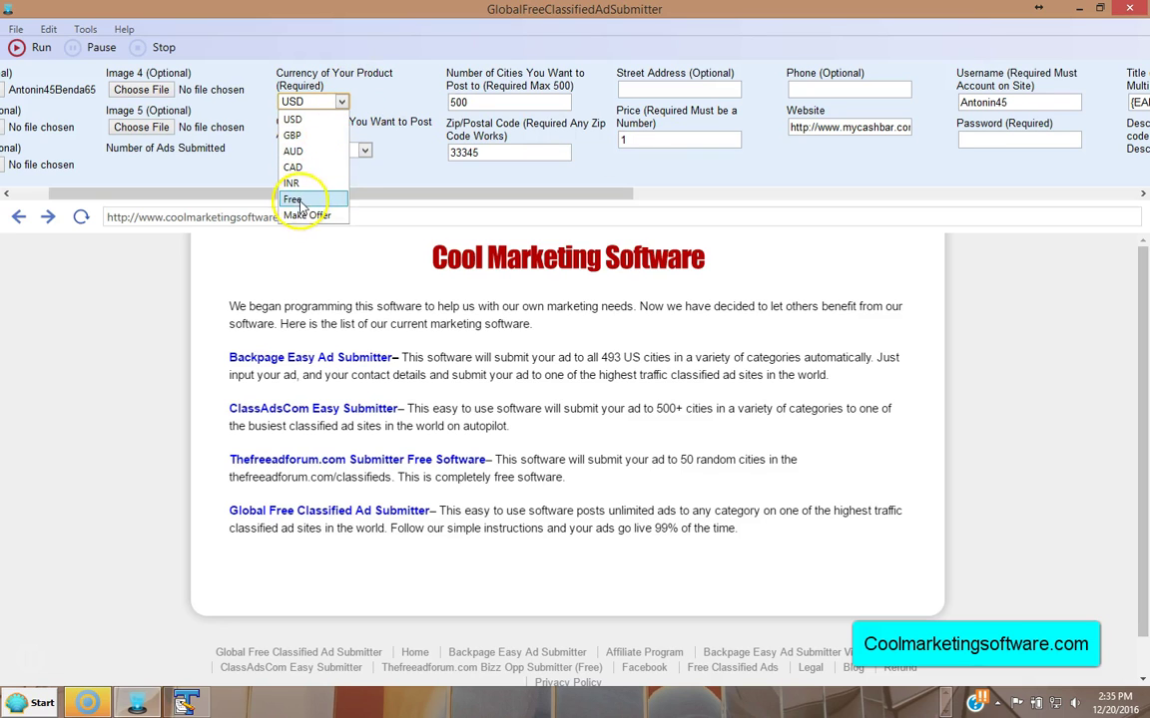
{"action": "left_click", "coordinate": [305, 110]}
{"action": "left_click", "coordinate": [308, 104]}
{"action": "left_click", "coordinate": [423, 192]}
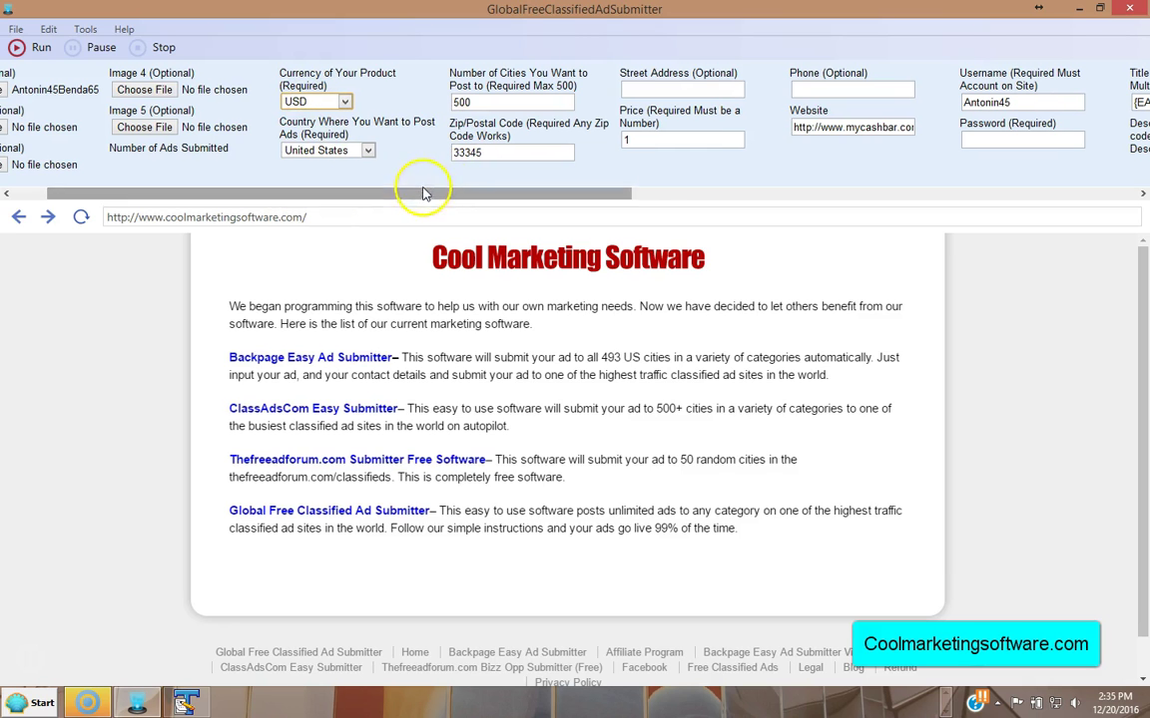
{"action": "left_click_drag", "start_coordinate": [385, 195], "coordinate": [521, 203]}
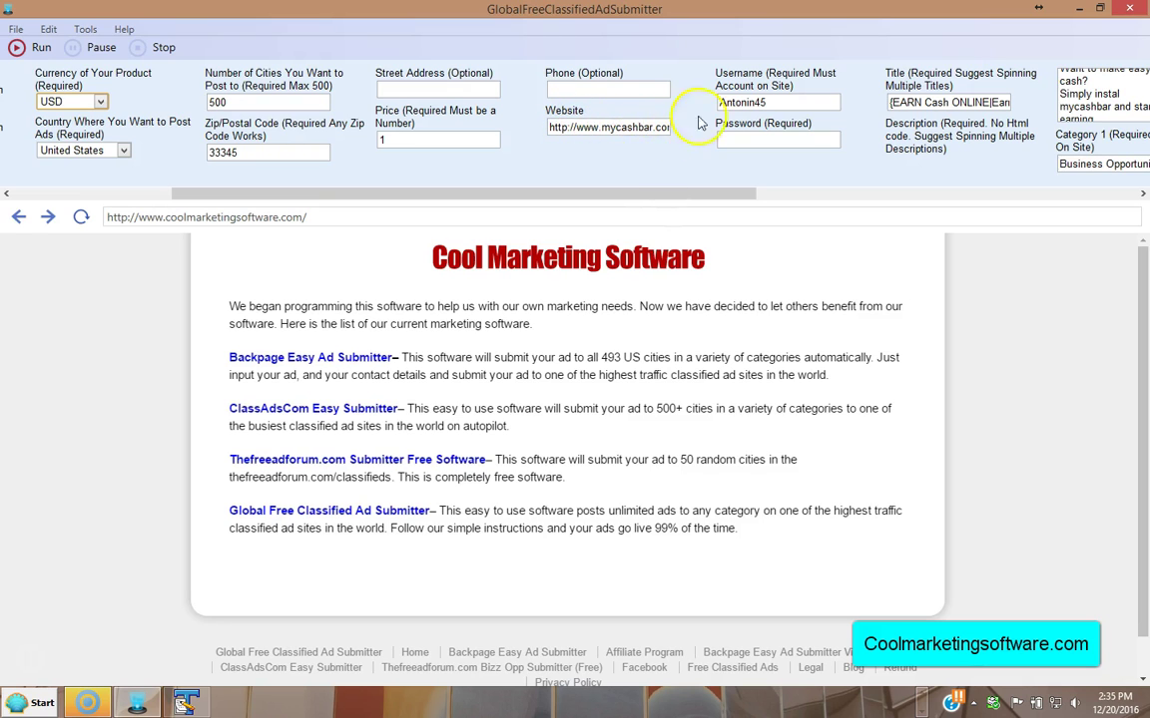
{"action": "left_click", "coordinate": [777, 102]}
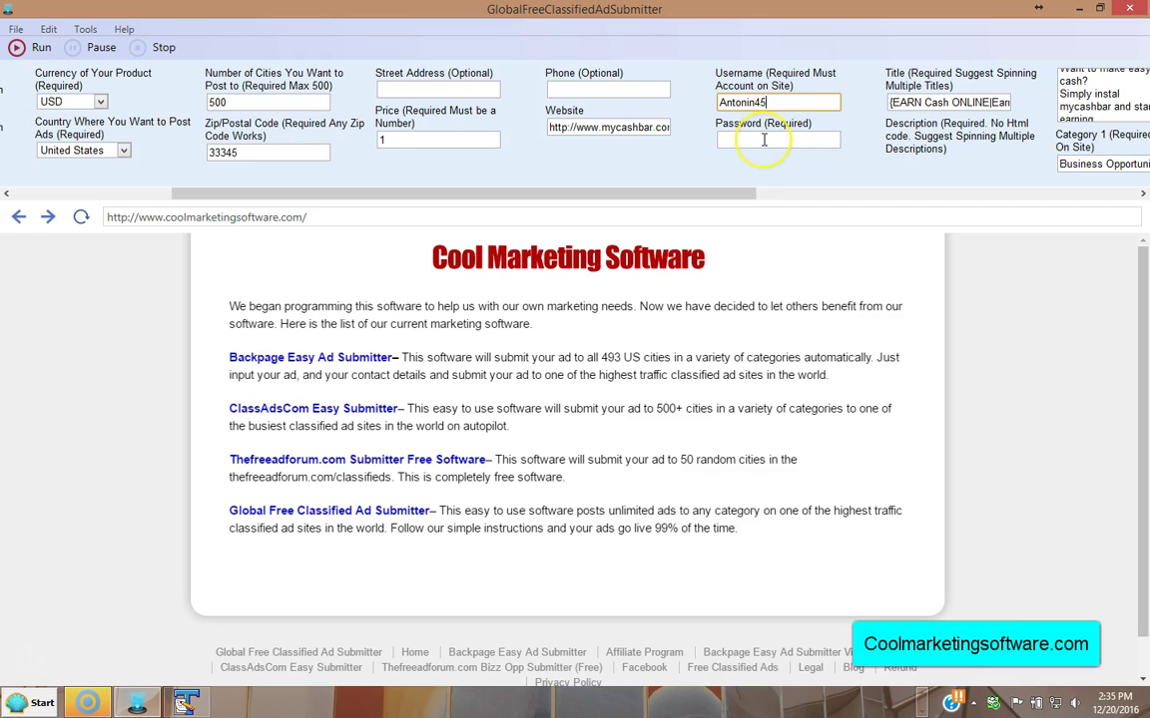
{"action": "left_click_drag", "start_coordinate": [738, 190], "coordinate": [888, 198]}
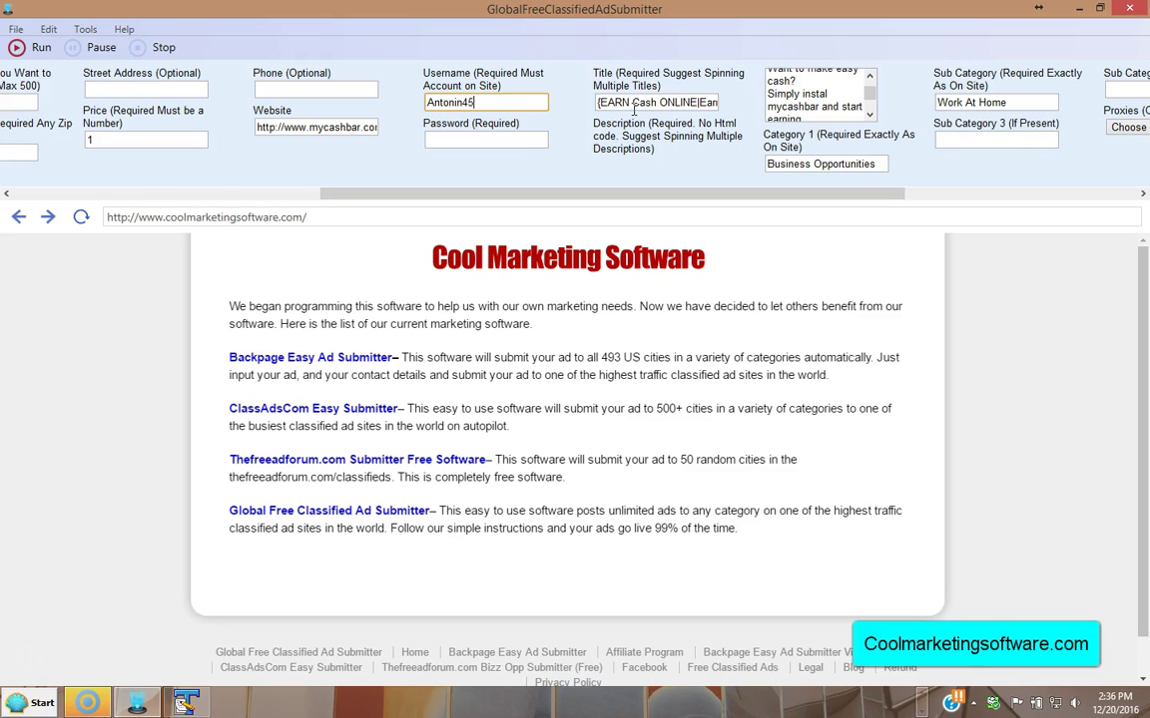
Step: Review the ad title, description and Business Opportunities Category 1 fields
{"action": "left_click", "coordinate": [603, 101]}
{"action": "left_click", "coordinate": [873, 95]}
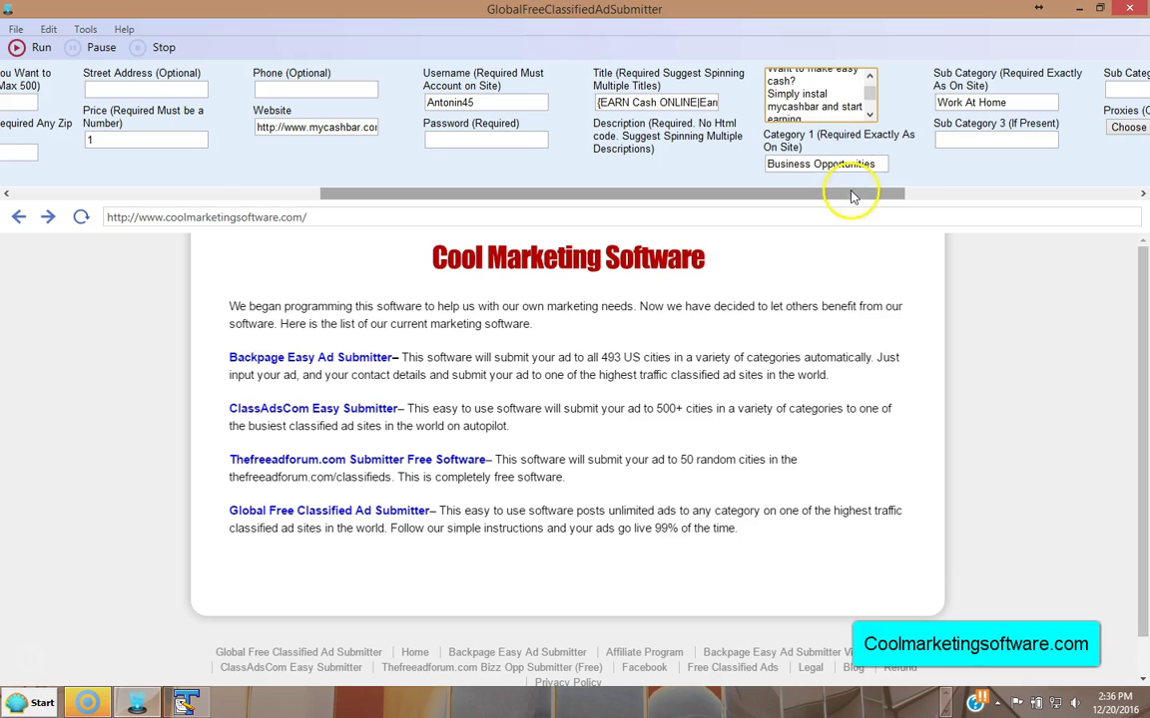
{"action": "left_click_drag", "start_coordinate": [855, 195], "coordinate": [928, 189]}
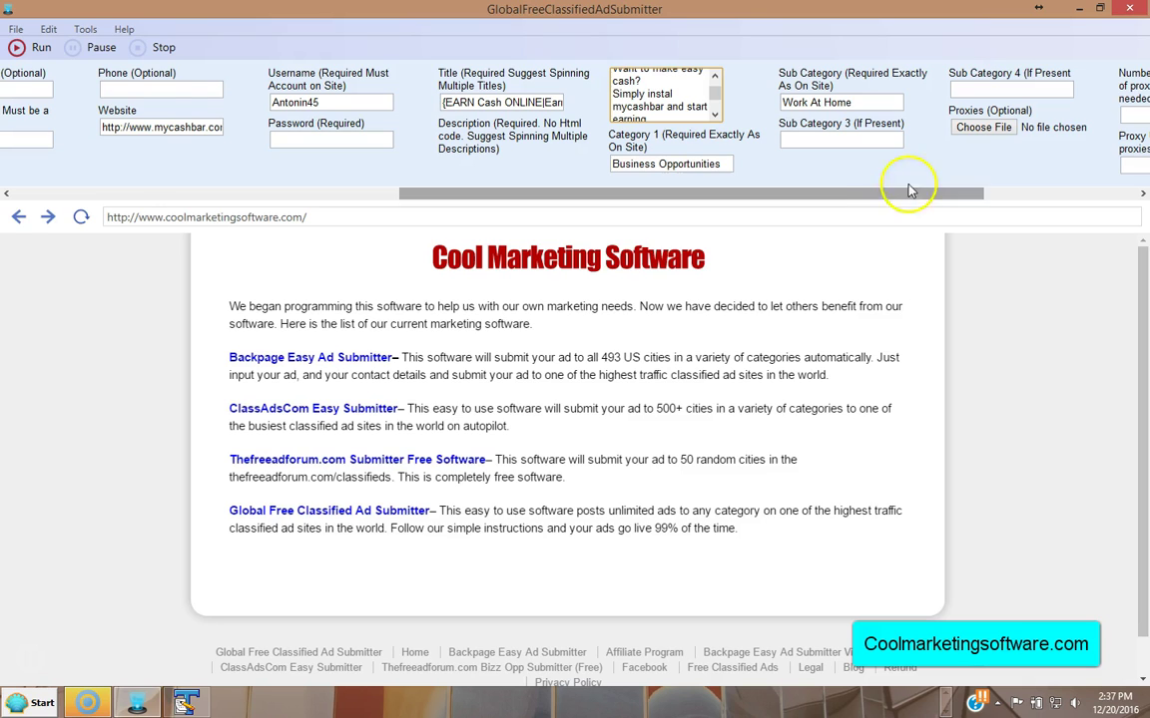
{"action": "left_click", "coordinate": [664, 167]}
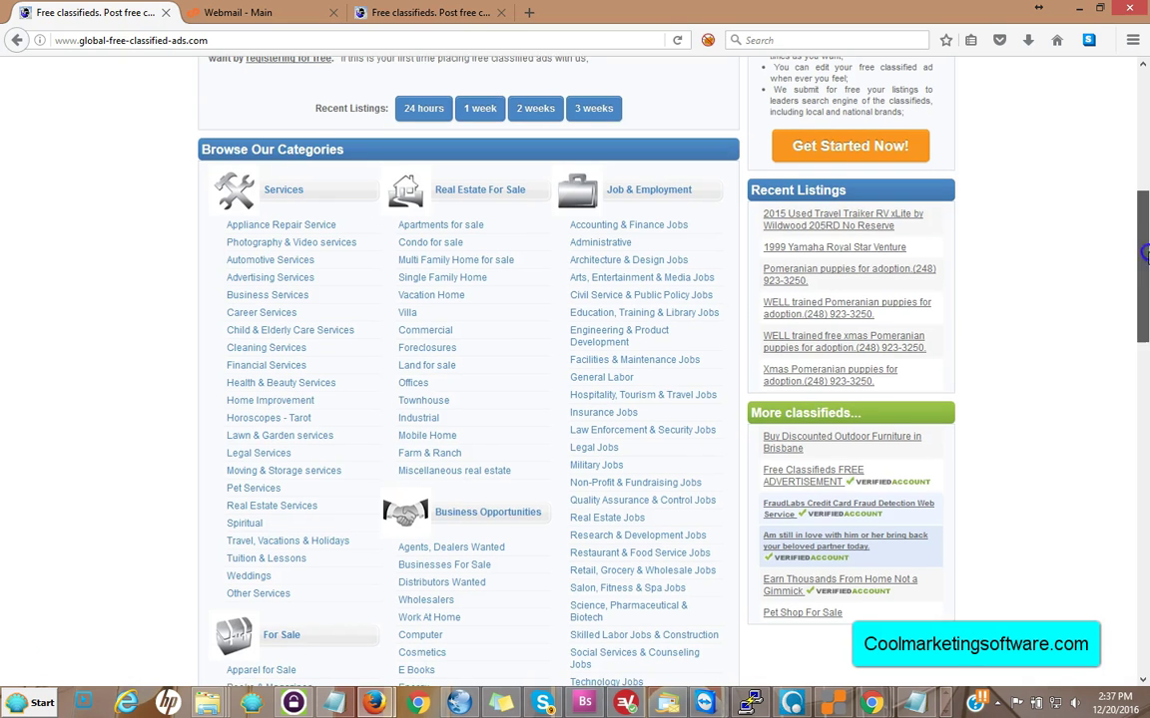
{"action": "left_click_drag", "start_coordinate": [1145, 250], "coordinate": [1144, 337]}
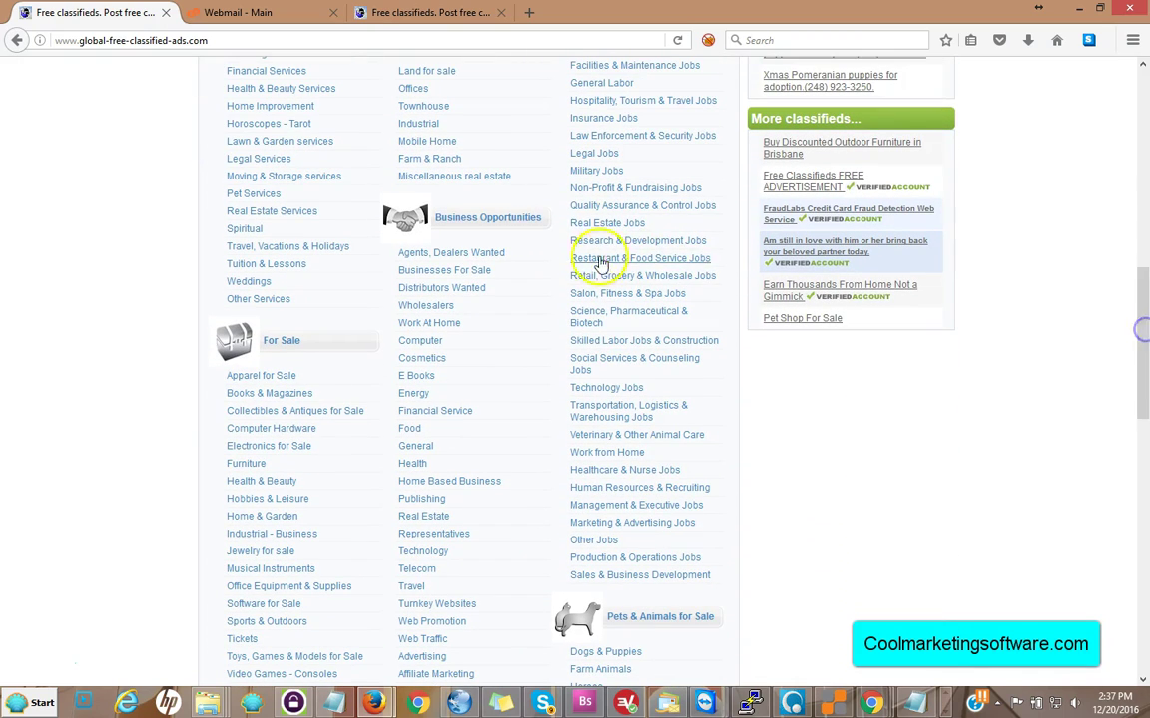
Step: Copy the Business Opportunities category link from the classifieds site
{"action": "left_click_drag", "start_coordinate": [548, 221], "coordinate": [437, 222]}
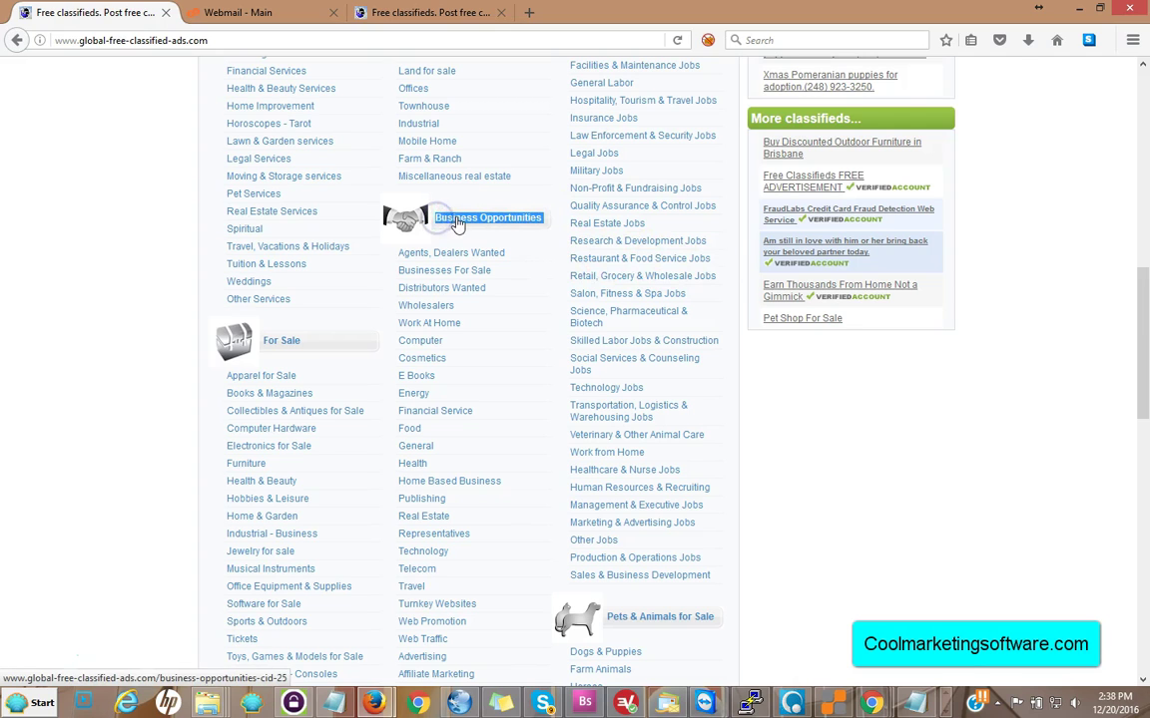
{"action": "right_click", "coordinate": [454, 221]}
{"action": "left_click", "coordinate": [496, 356]}
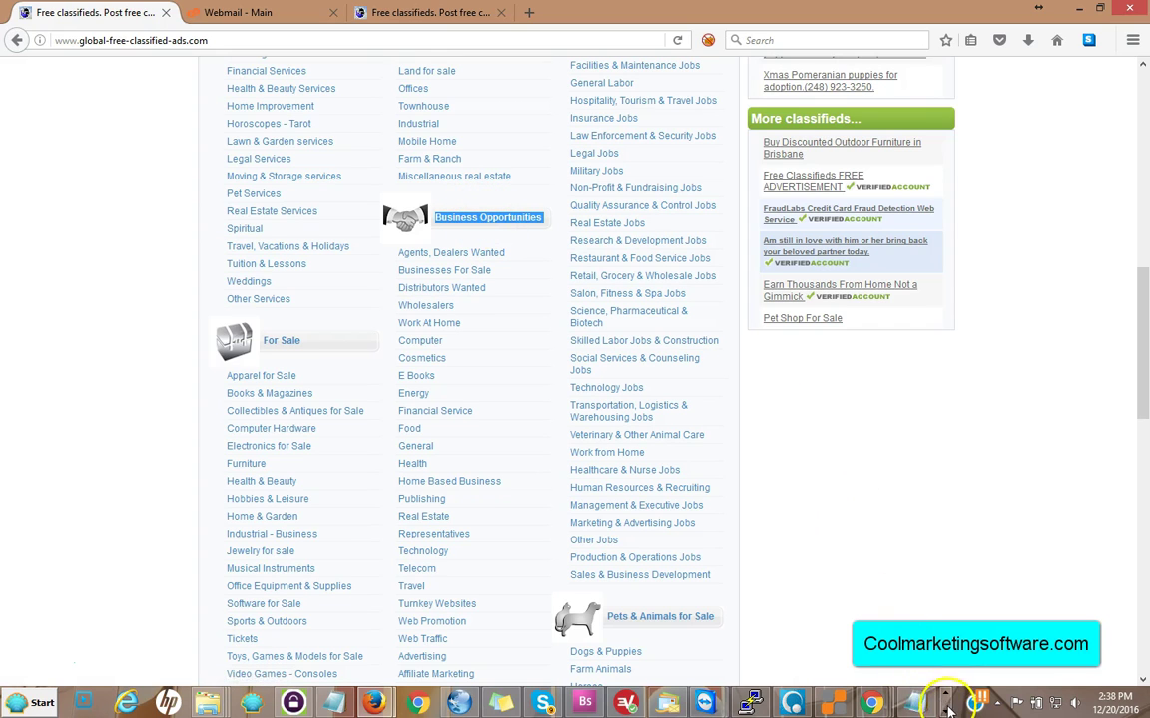
{"action": "left_click", "coordinate": [881, 696]}
{"action": "left_click", "coordinate": [137, 702]}
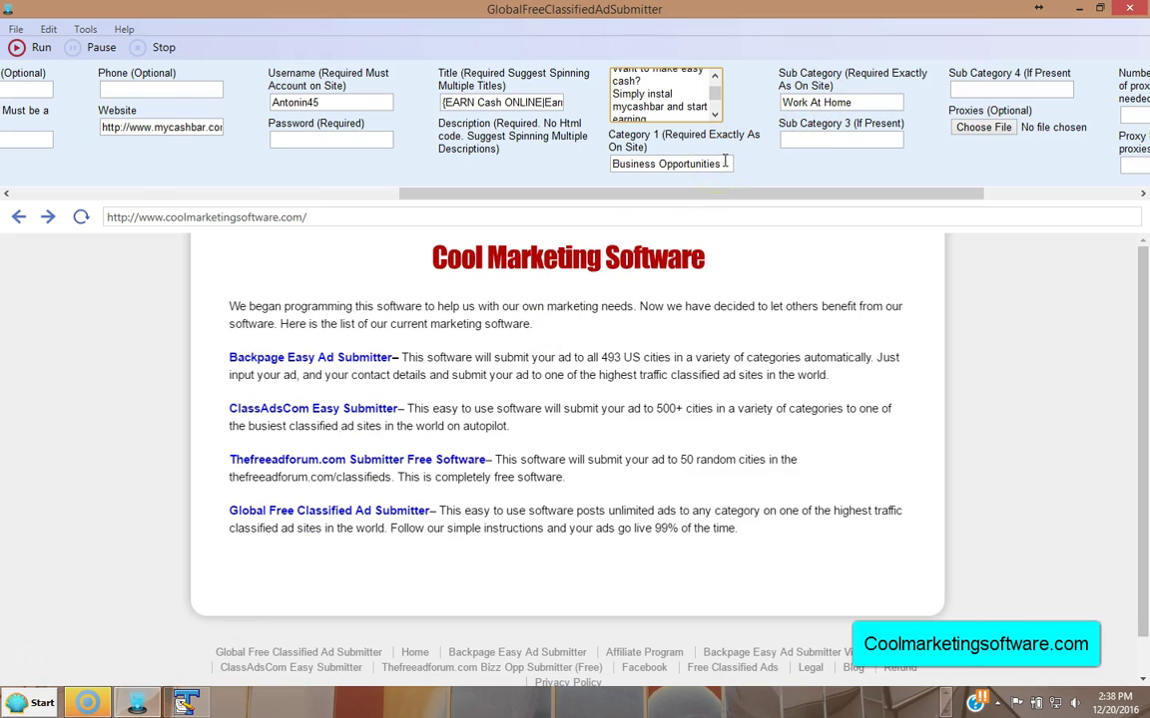
Step: Copy the Work At Home subcategory link address for the ad submitter
{"action": "left_click", "coordinate": [1080, 12]}
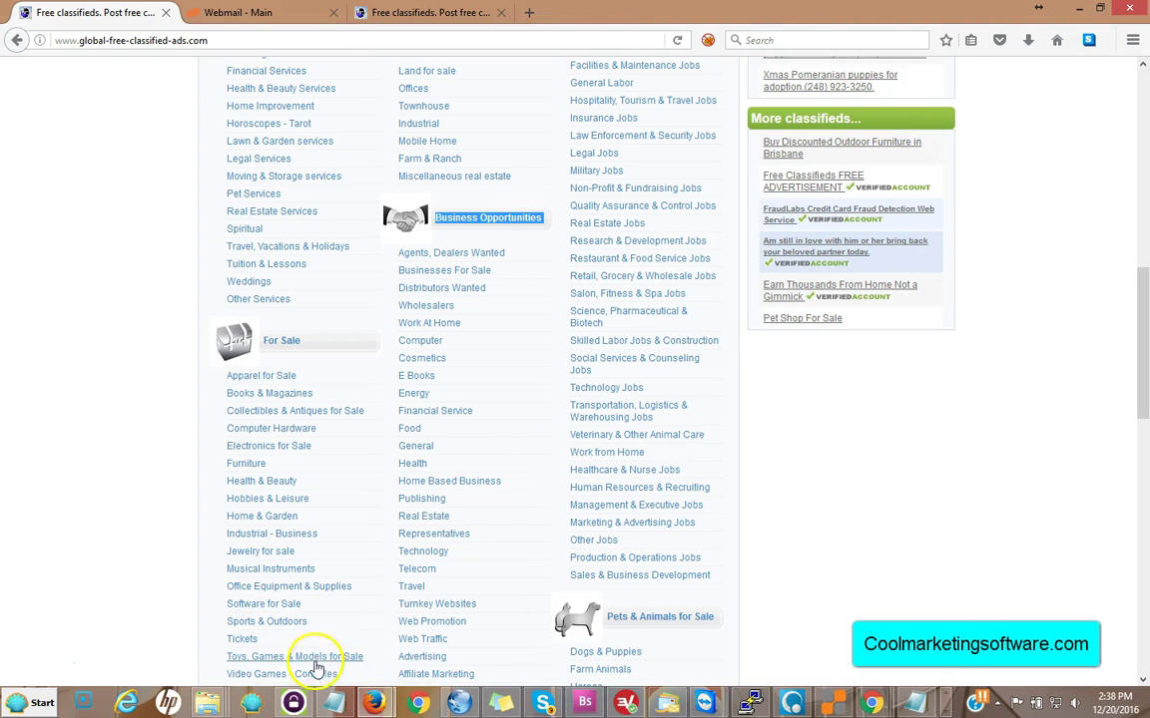
{"action": "left_click", "coordinate": [64, 581]}
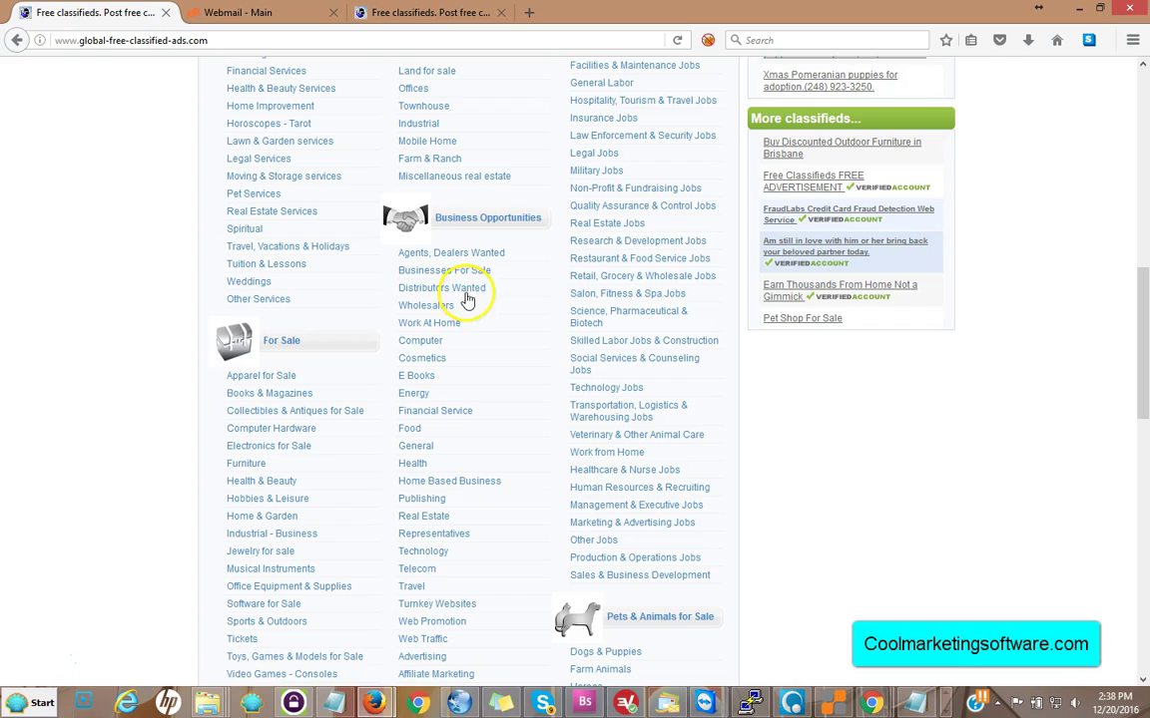
{"action": "left_click_drag", "start_coordinate": [462, 322], "coordinate": [400, 329]}
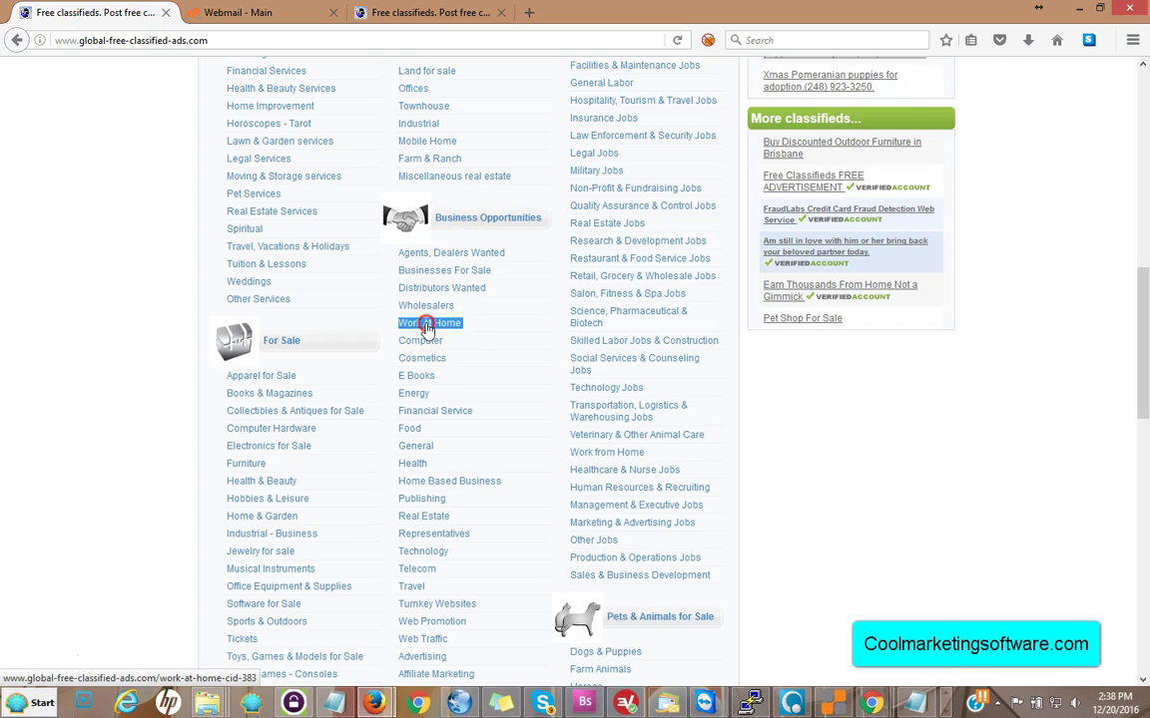
{"action": "right_click", "coordinate": [426, 325]}
{"action": "left_click", "coordinate": [454, 444]}
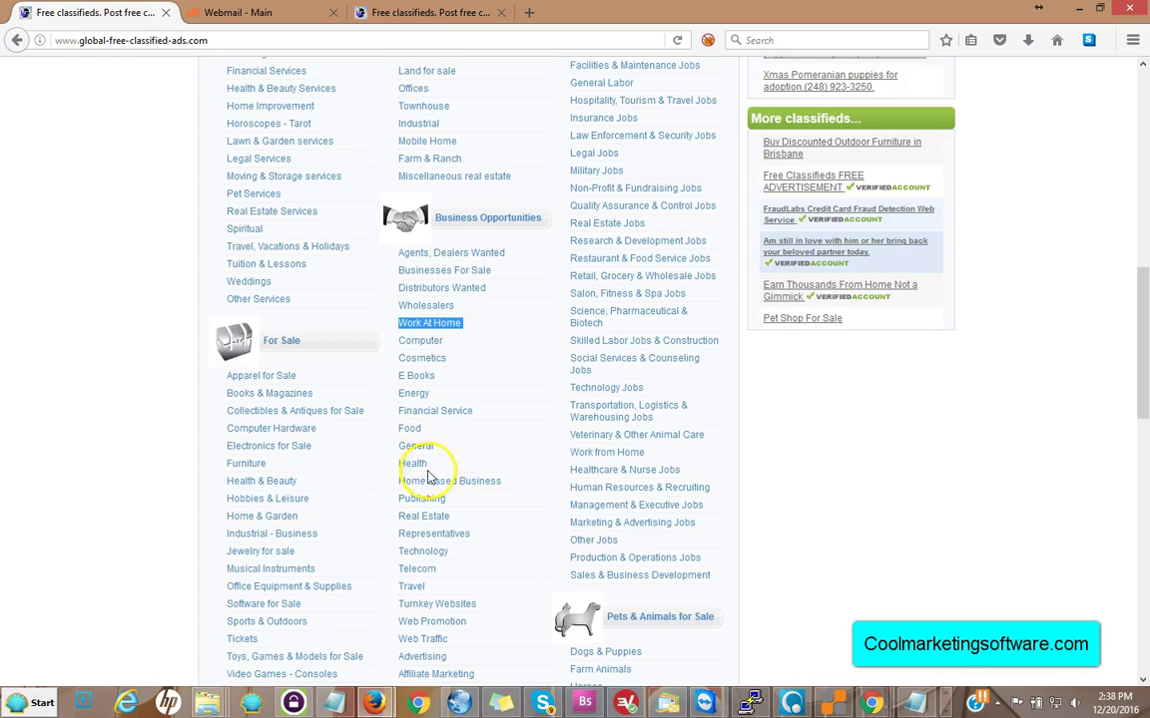
{"action": "left_click", "coordinate": [946, 704]}
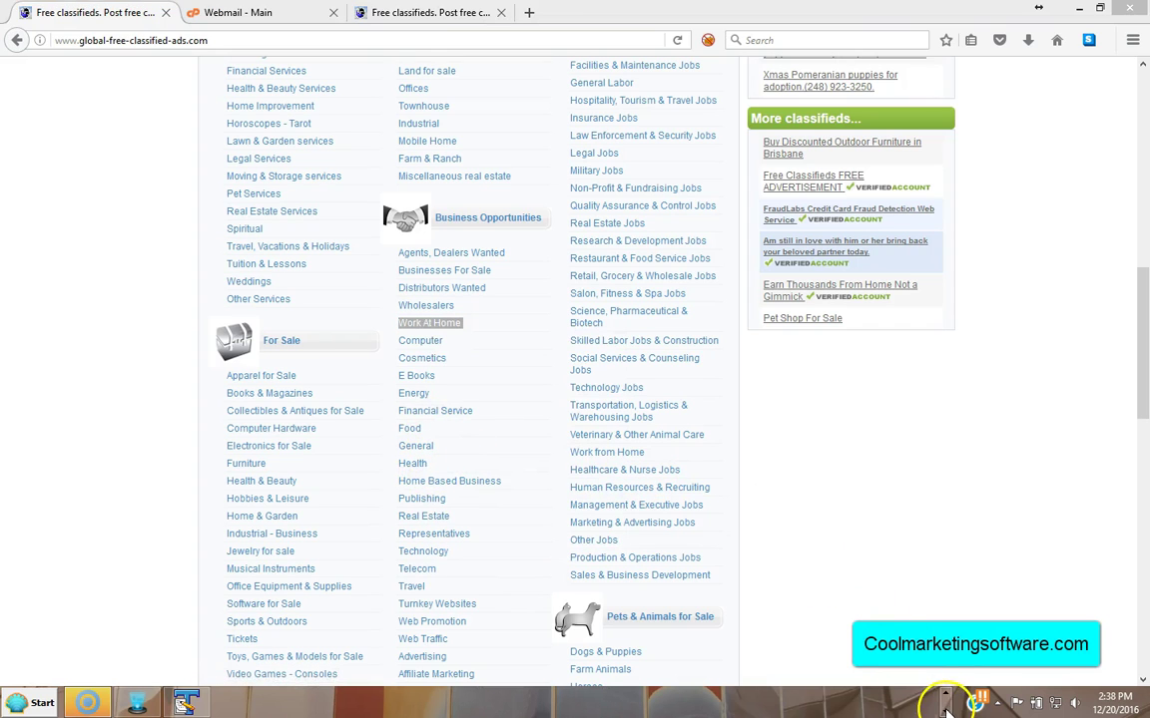
{"action": "left_click", "coordinate": [134, 703]}
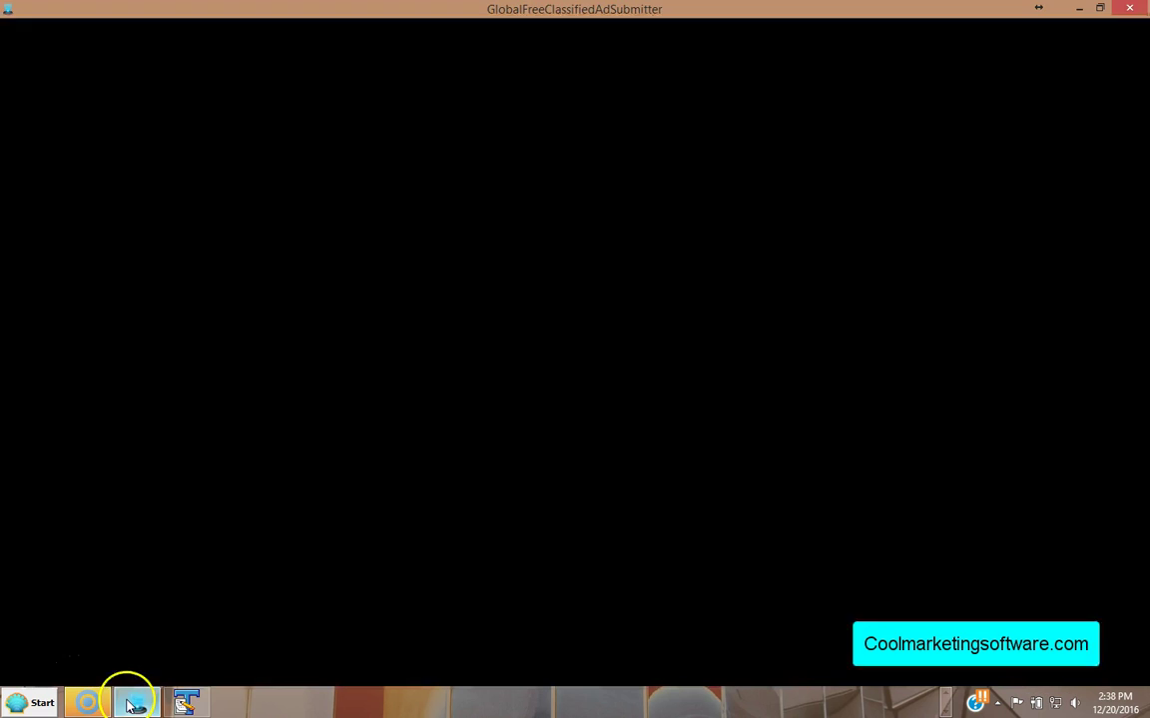